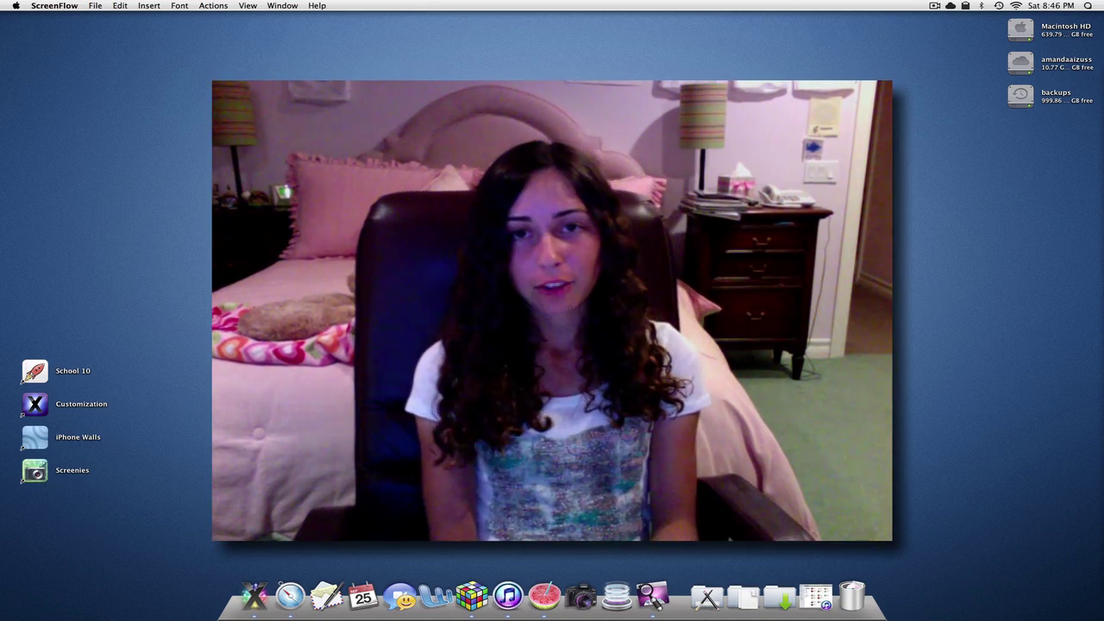
- Launch Address Book from Spotlight by typing 'ad'
key(super+space)
text(a)
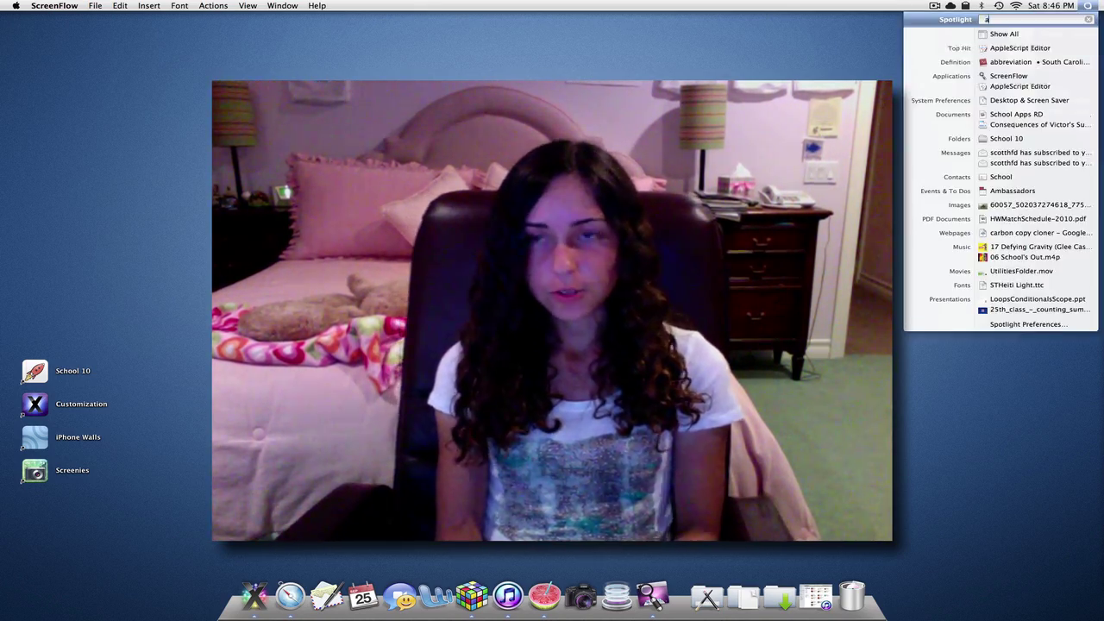
text(dd)
key(Return)
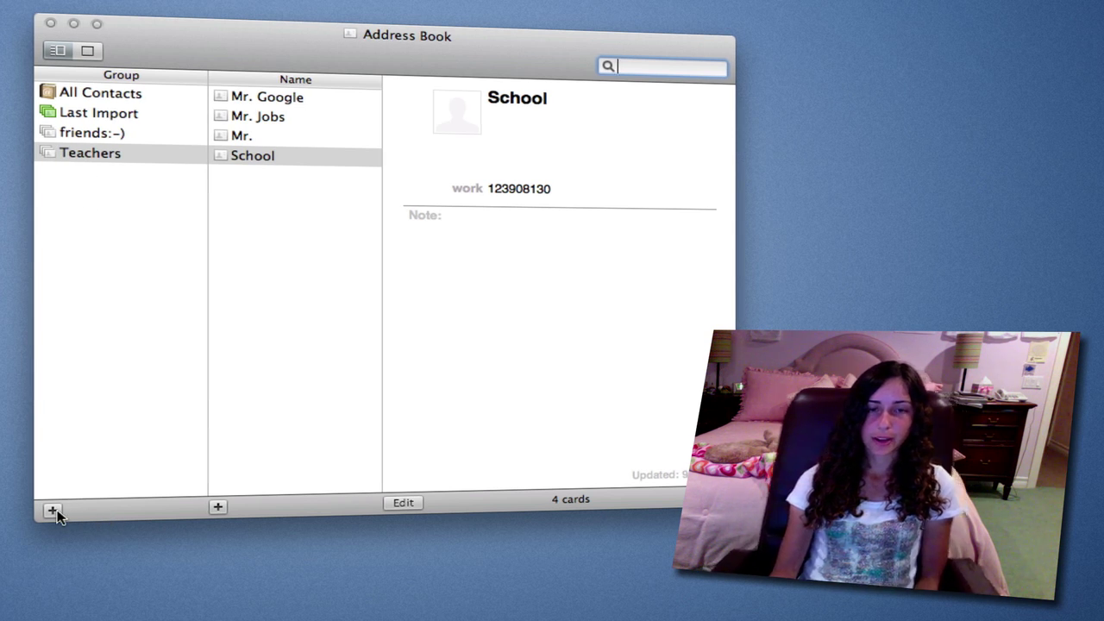
- Browse the teacher contact cards in the Teachers group, stepping down and back up
click(260, 109)
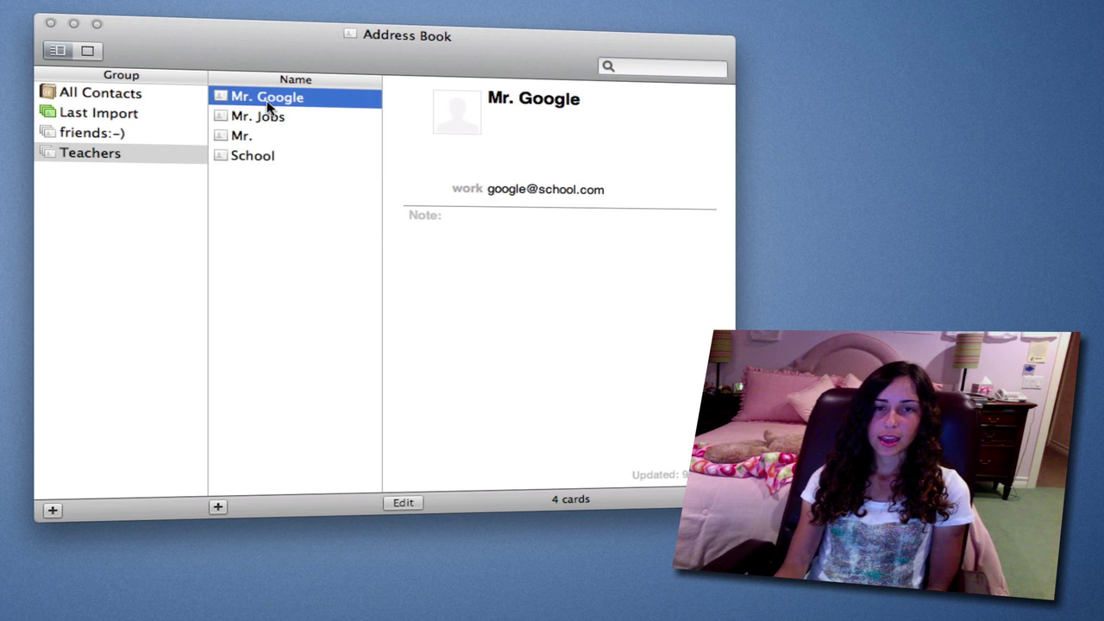
click(240, 136)
key(Down)
key(Up)
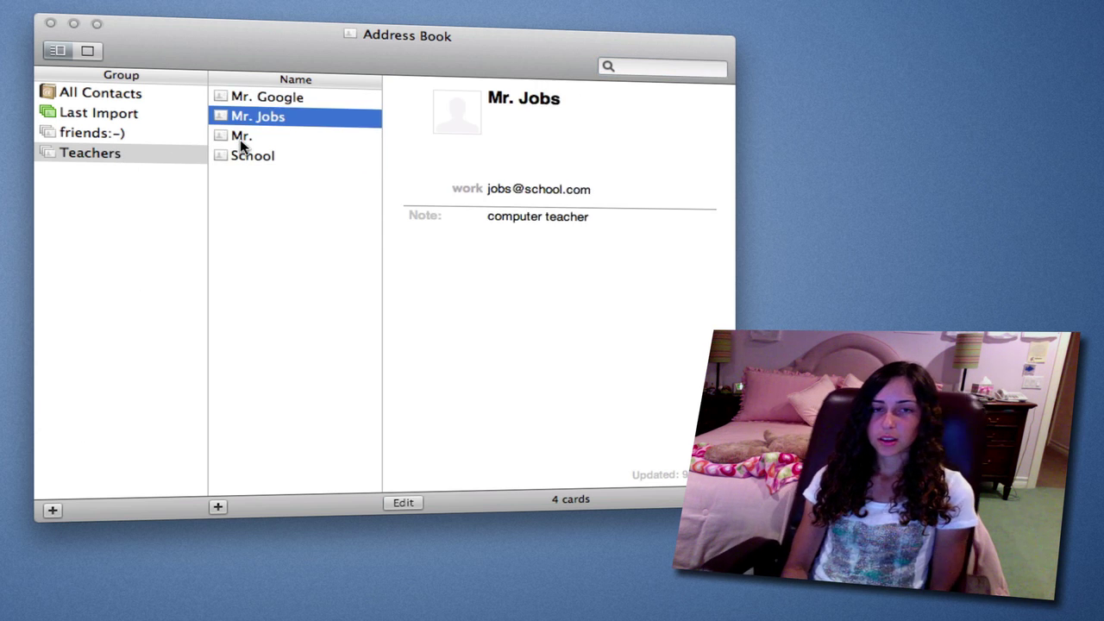
key(Up)
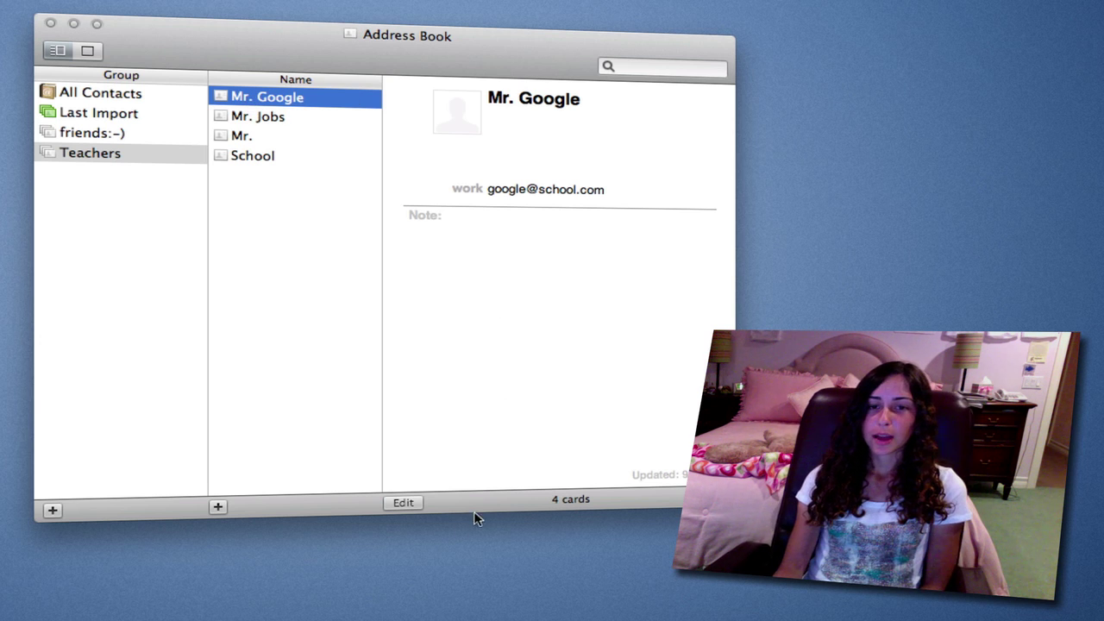
- Edit the first teacher's card through its title, work phone, email and City fields, then view the School card
click(415, 506)
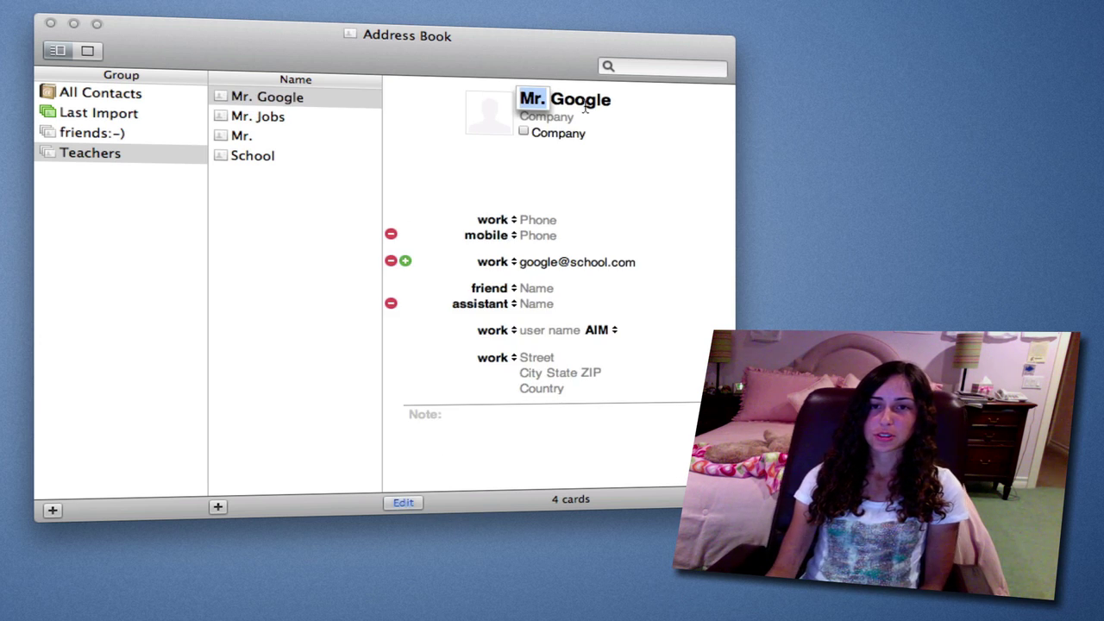
key(Tab)
click(528, 97)
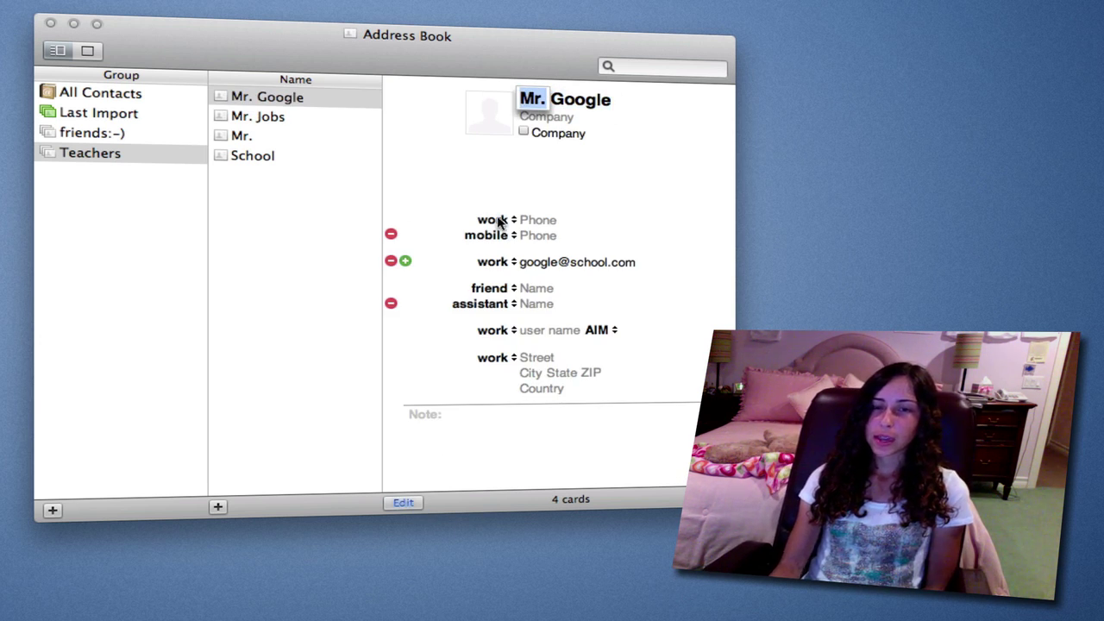
click(536, 223)
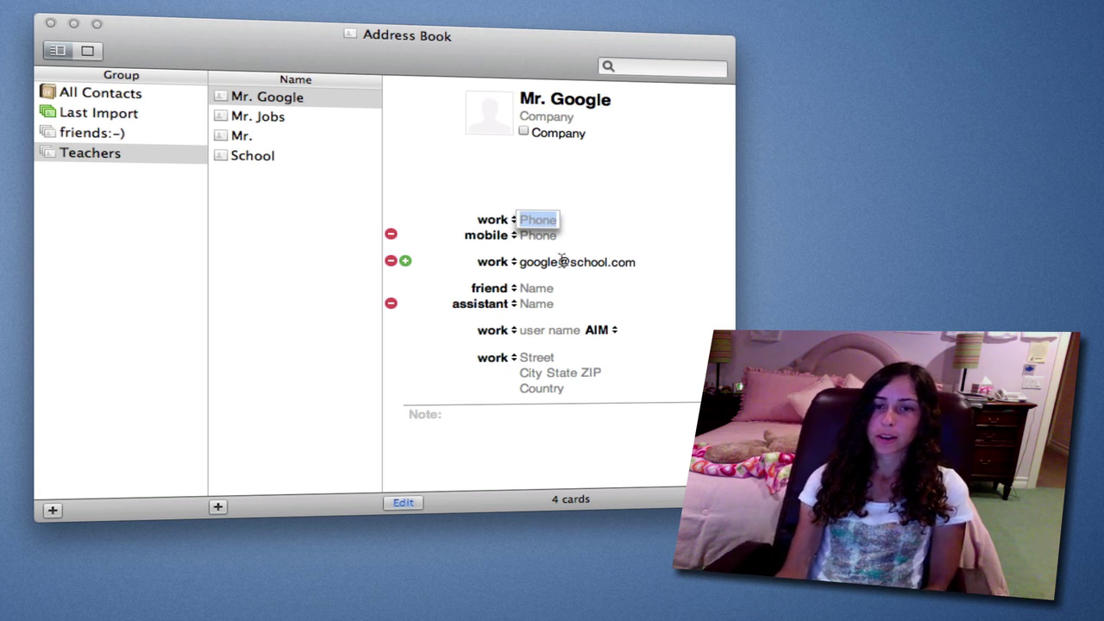
click(559, 263)
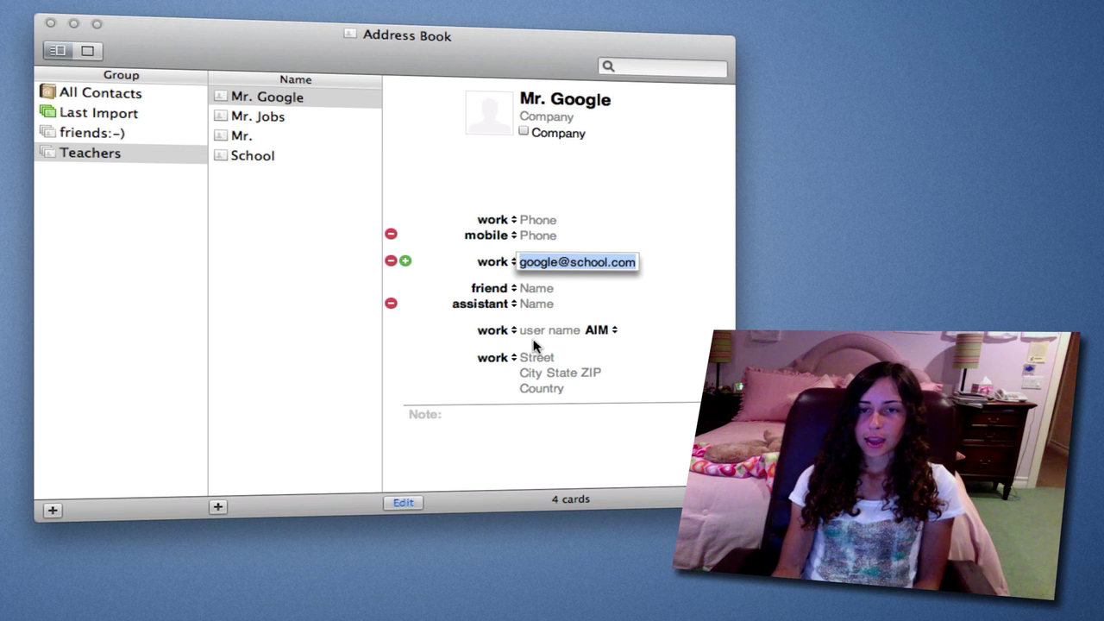
click(525, 373)
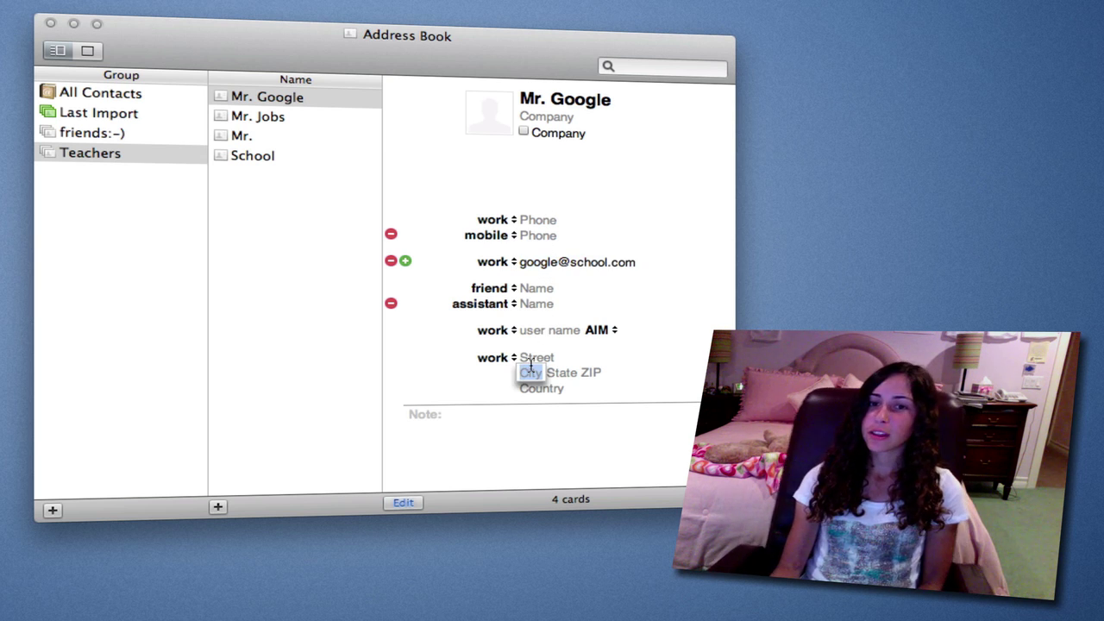
click(258, 156)
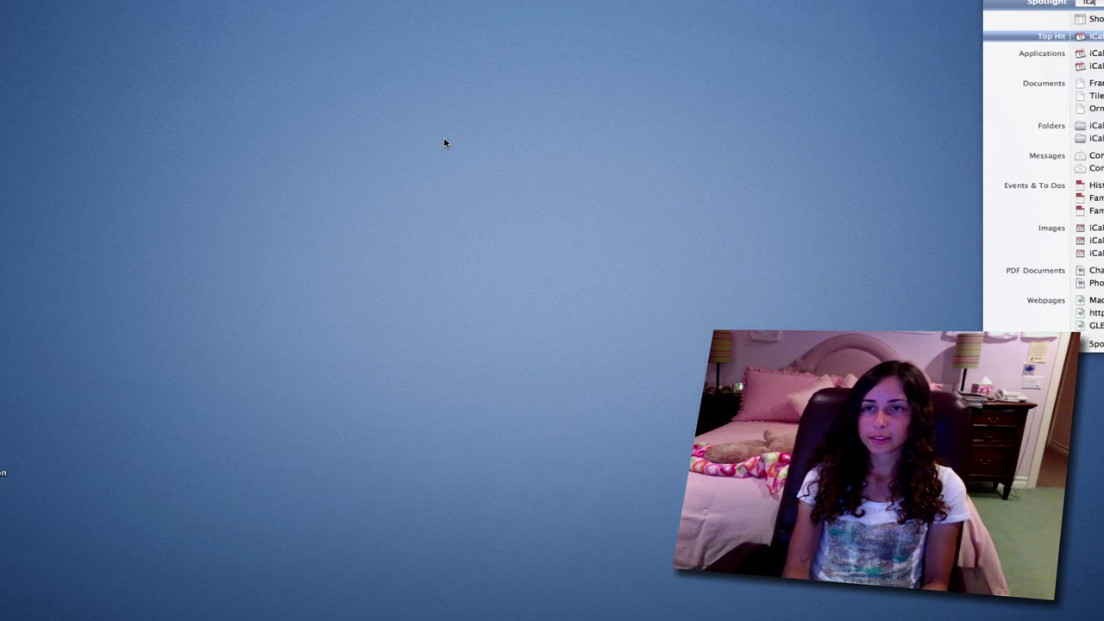
- Launch iCal, select the School and History calendars, and pick the History Test event on September 28
key(Return)
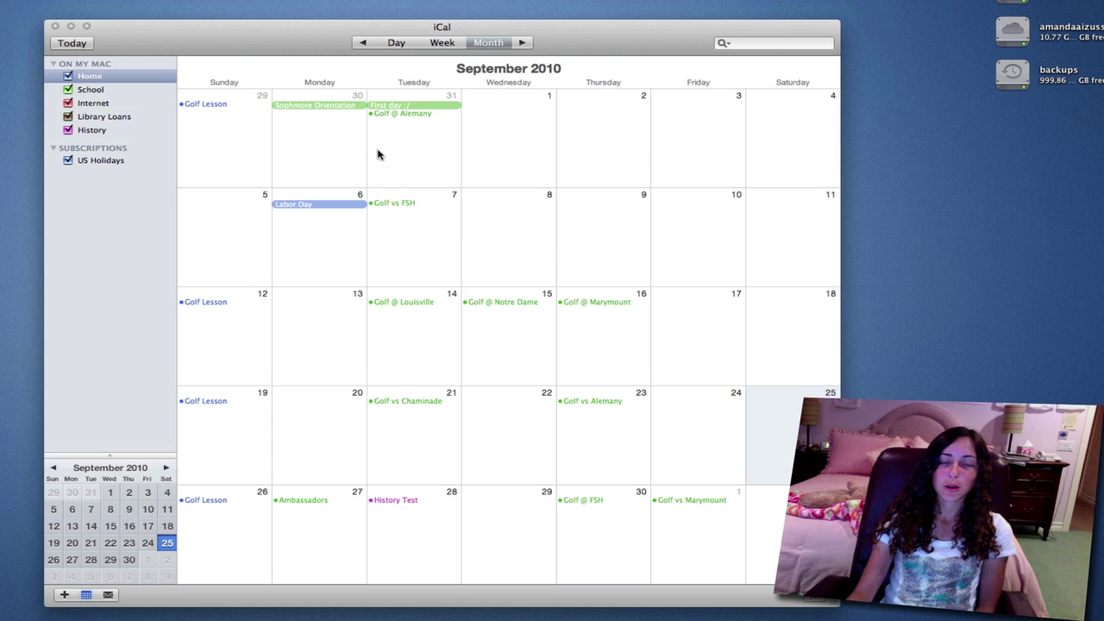
click(100, 90)
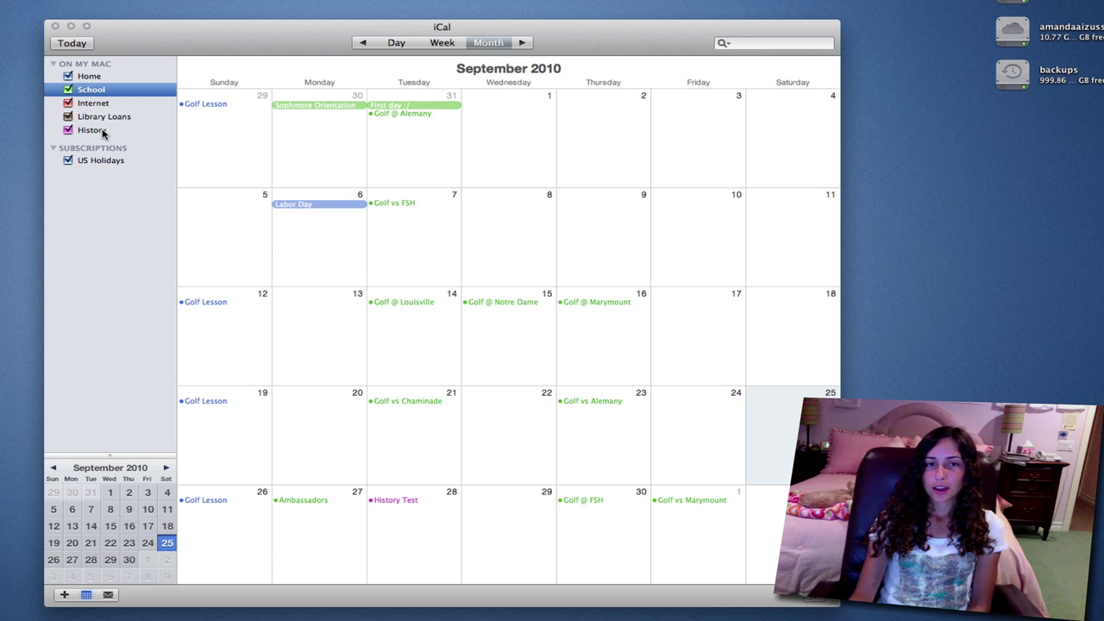
click(102, 131)
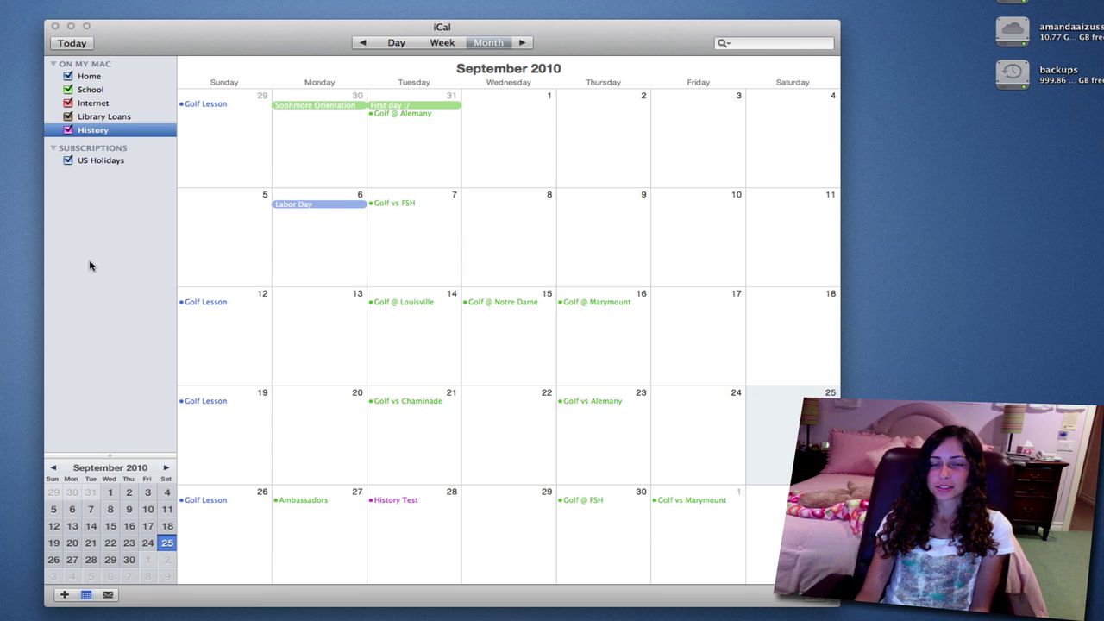
click(399, 503)
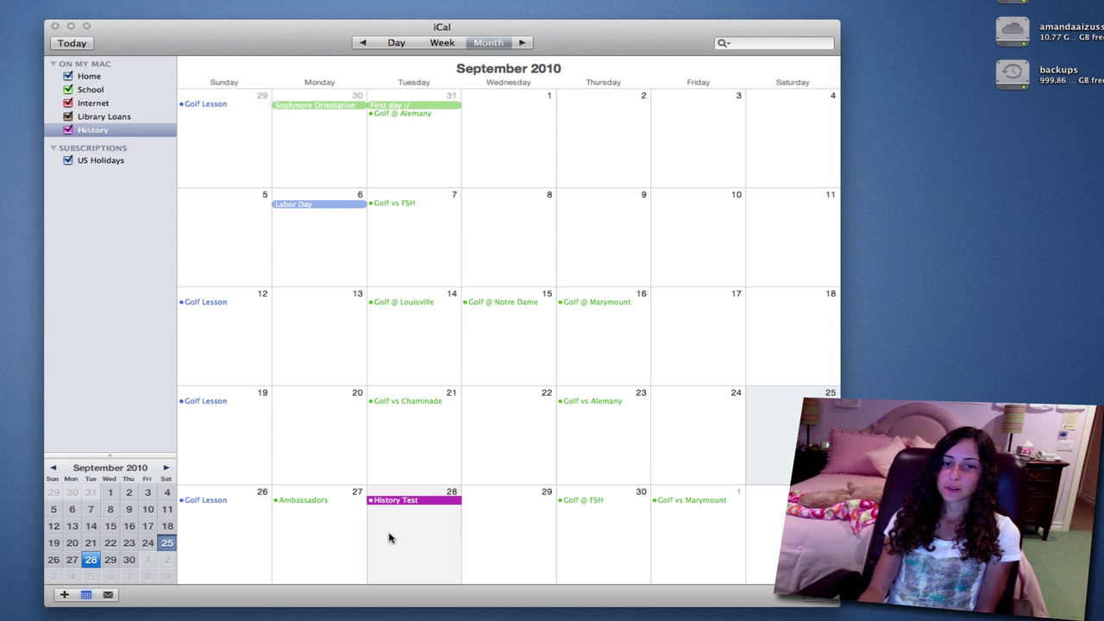
double_click(392, 523)
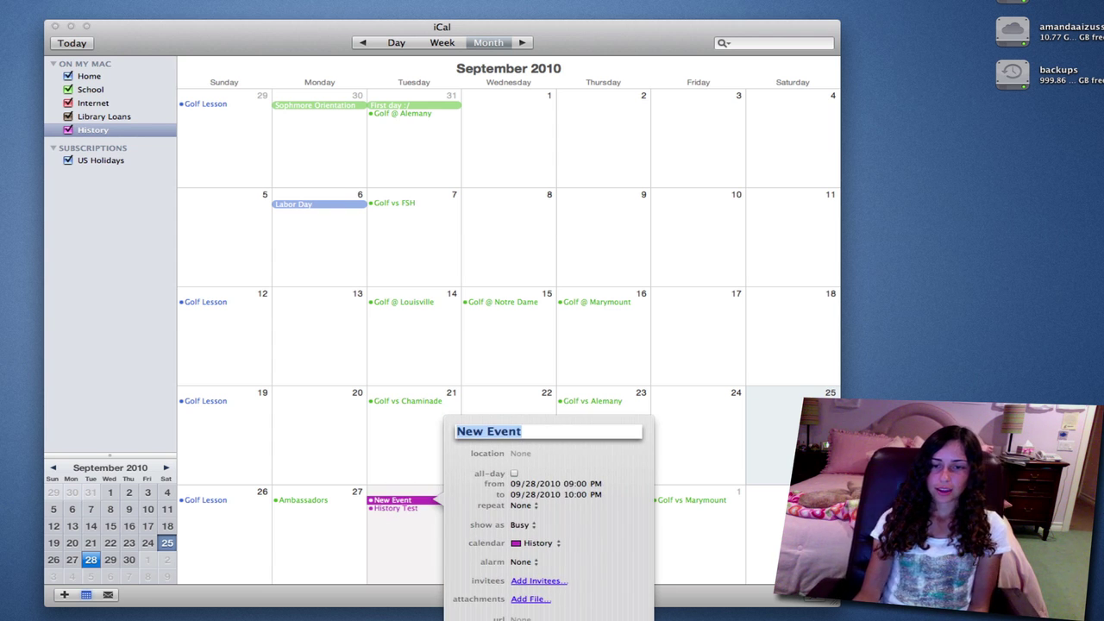
key(Escape)
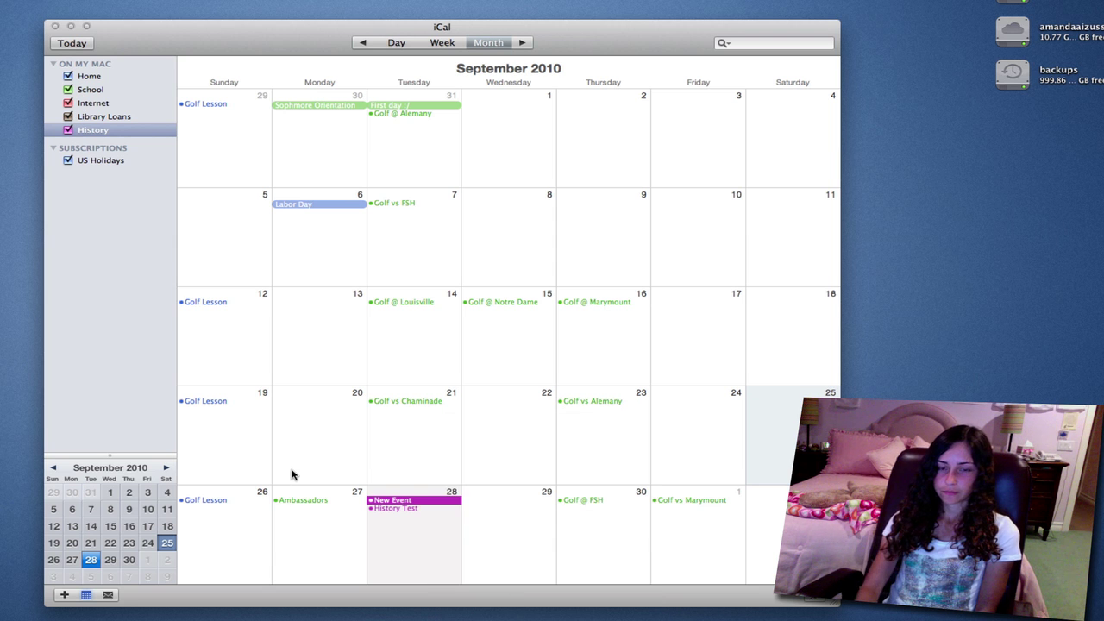
key(BackSpace)
click(408, 506)
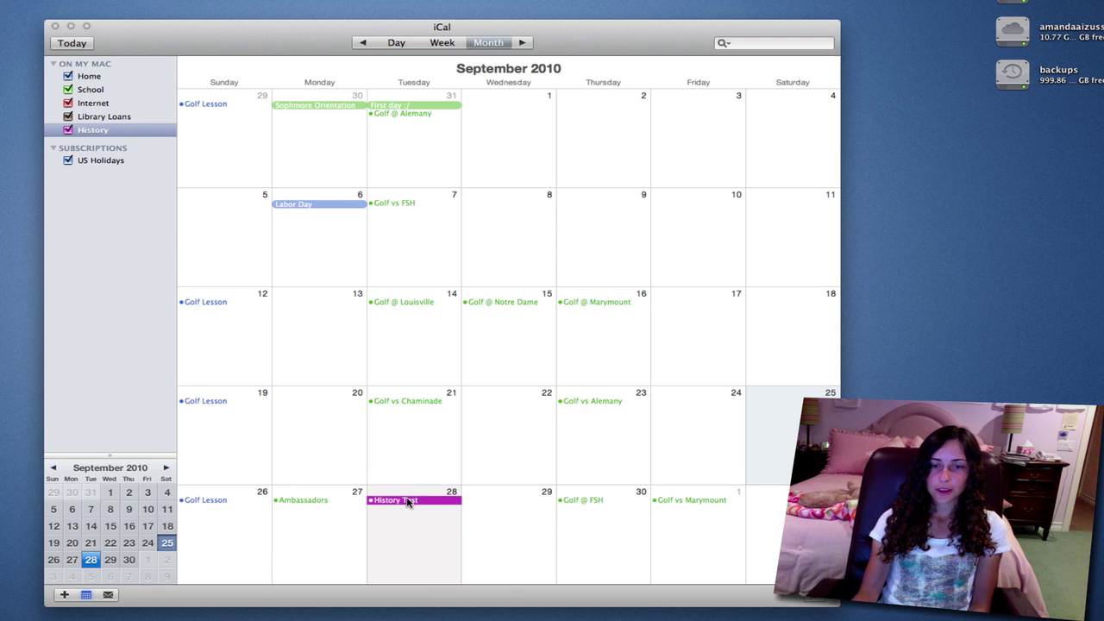
double_click(407, 503)
click(576, 585)
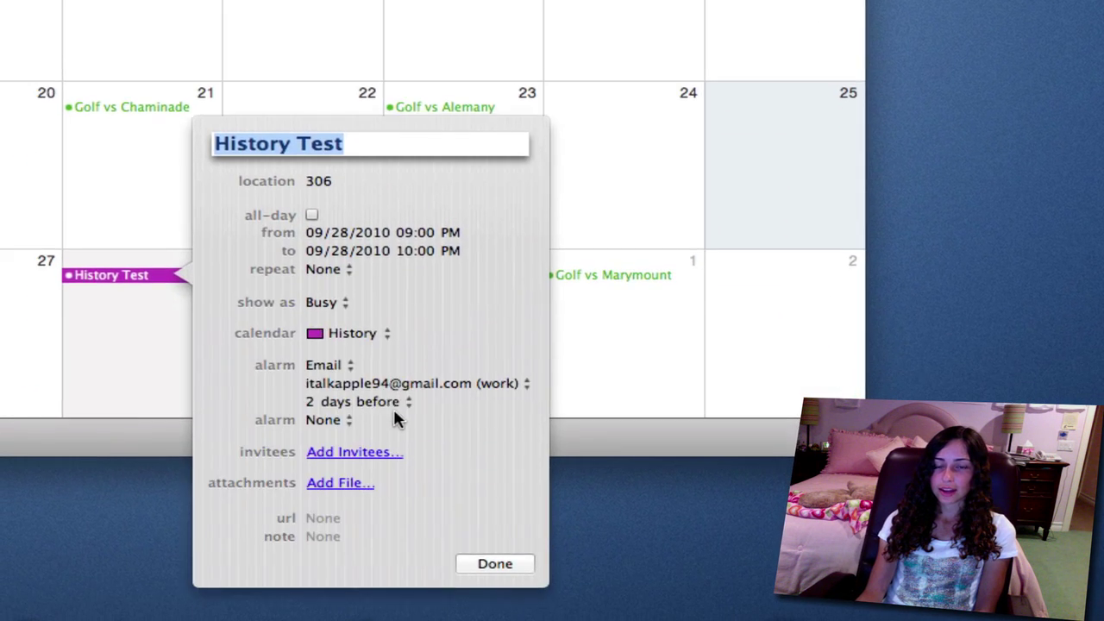
click(321, 179)
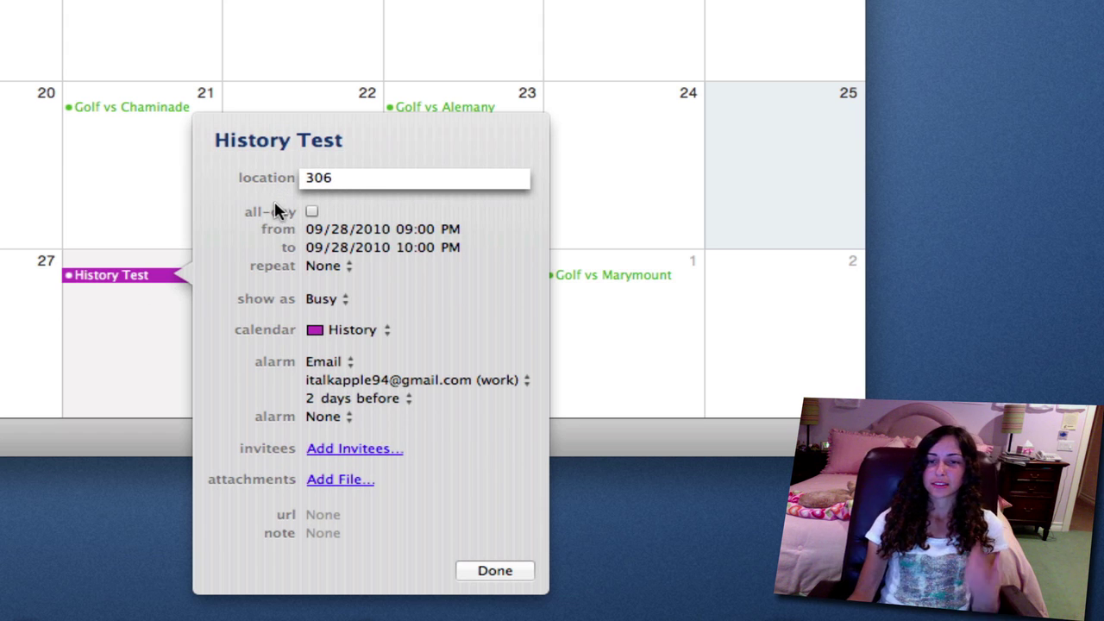
click(404, 229)
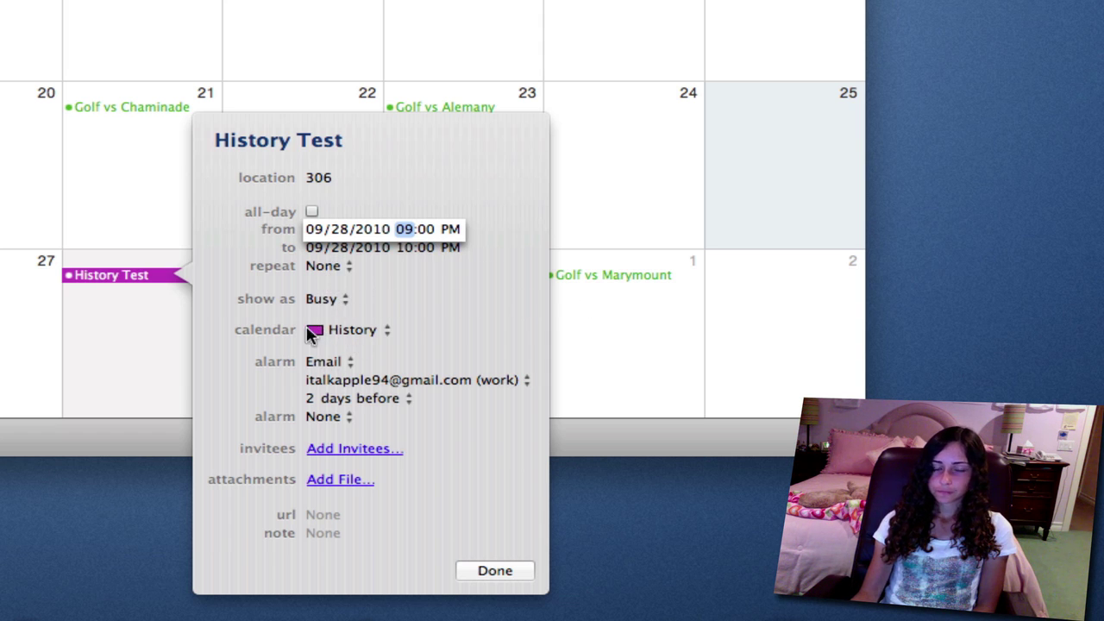
click(376, 339)
click(391, 337)
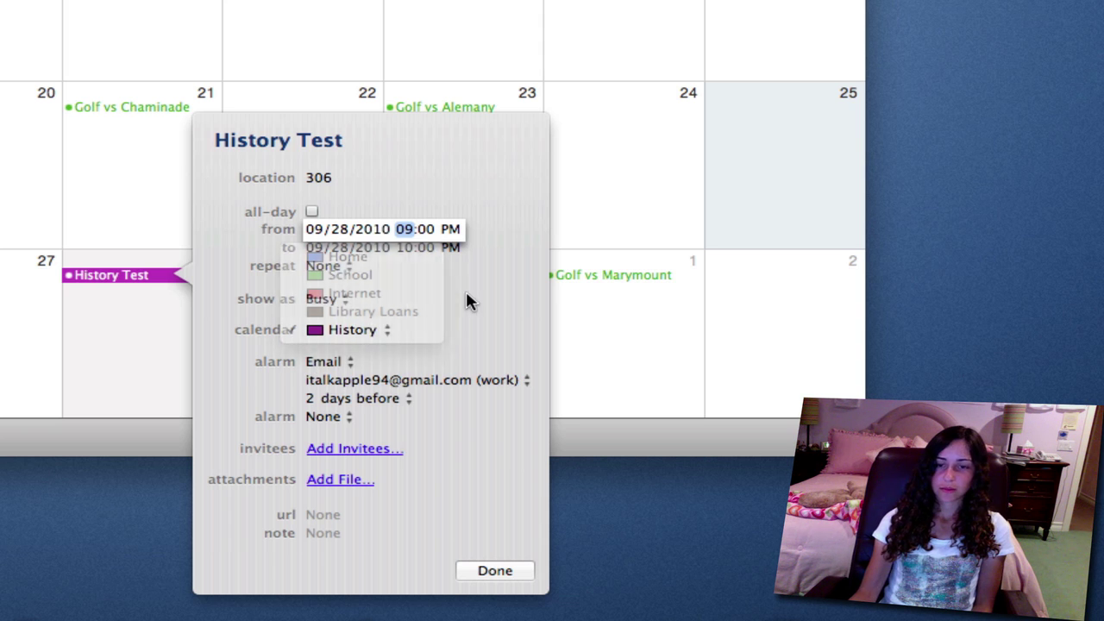
click(334, 363)
click(228, 355)
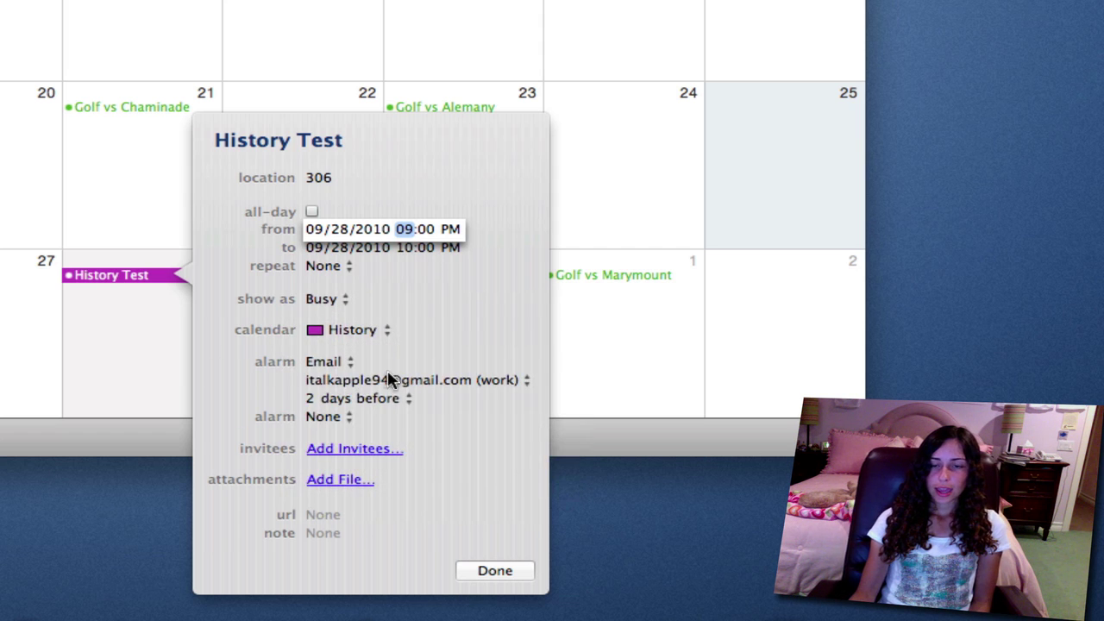
click(353, 398)
click(238, 388)
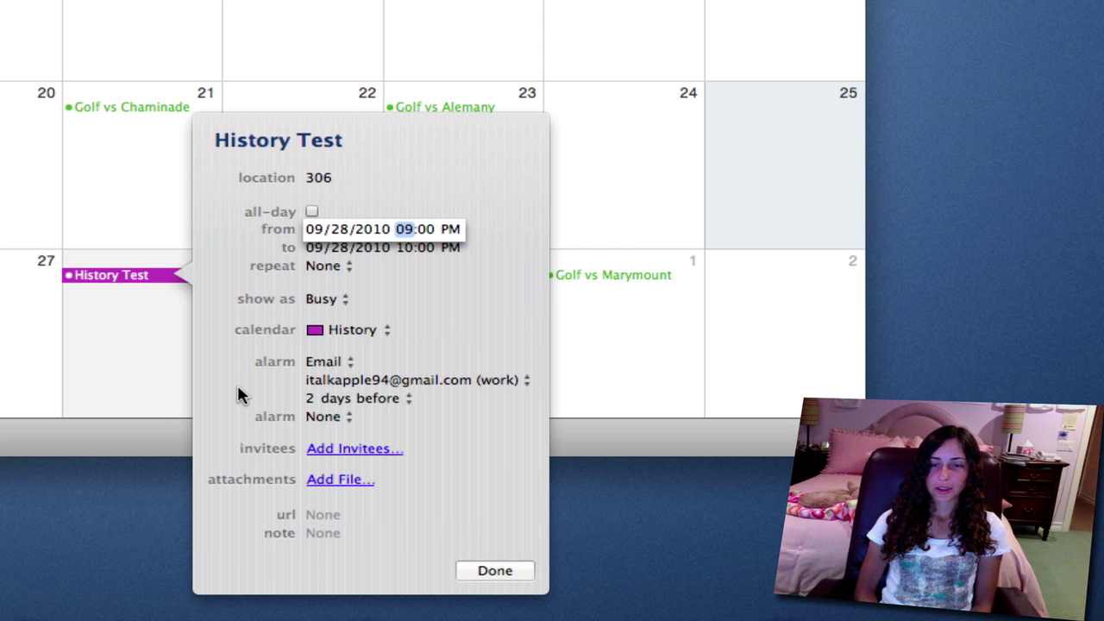
click(335, 362)
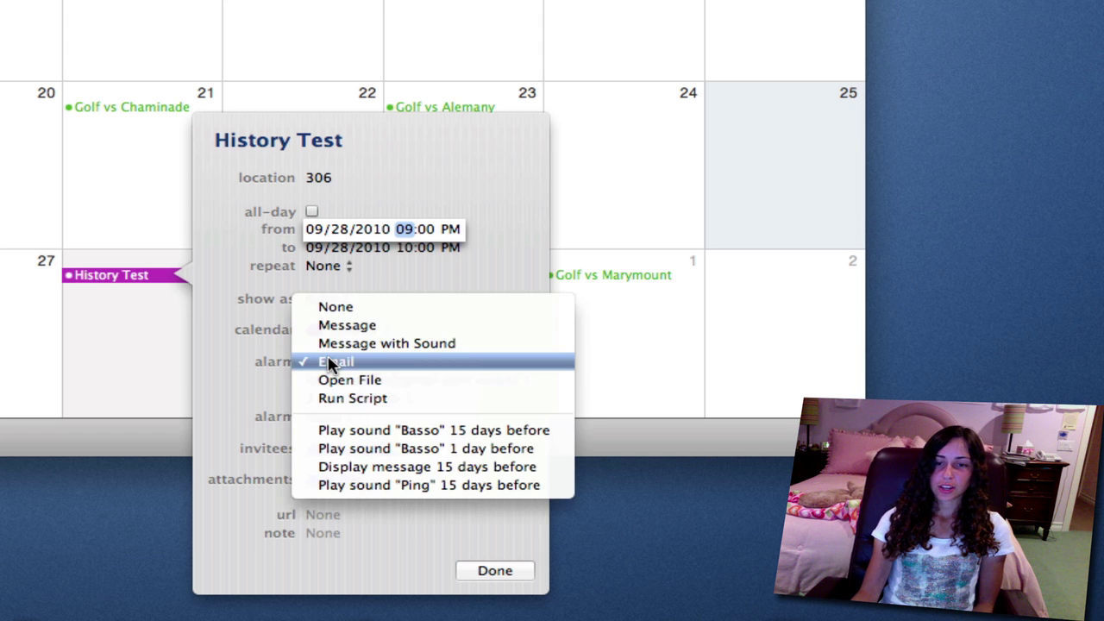
click(238, 379)
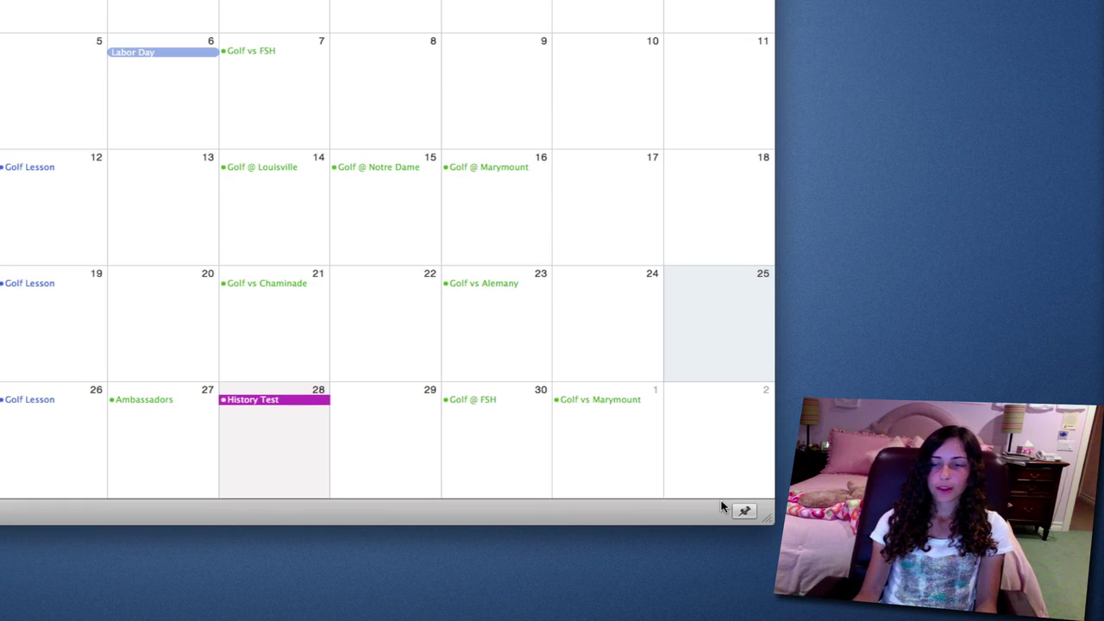
- Show the to-do side panel and create a new to-do named 'asdlkj'
click(743, 512)
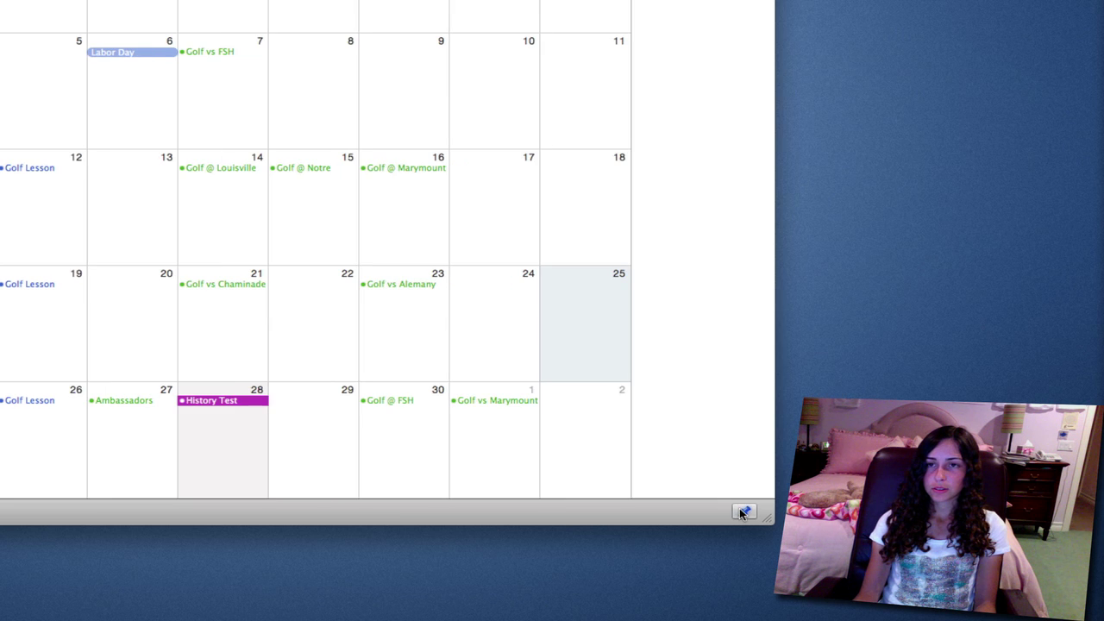
click(740, 511)
click(740, 510)
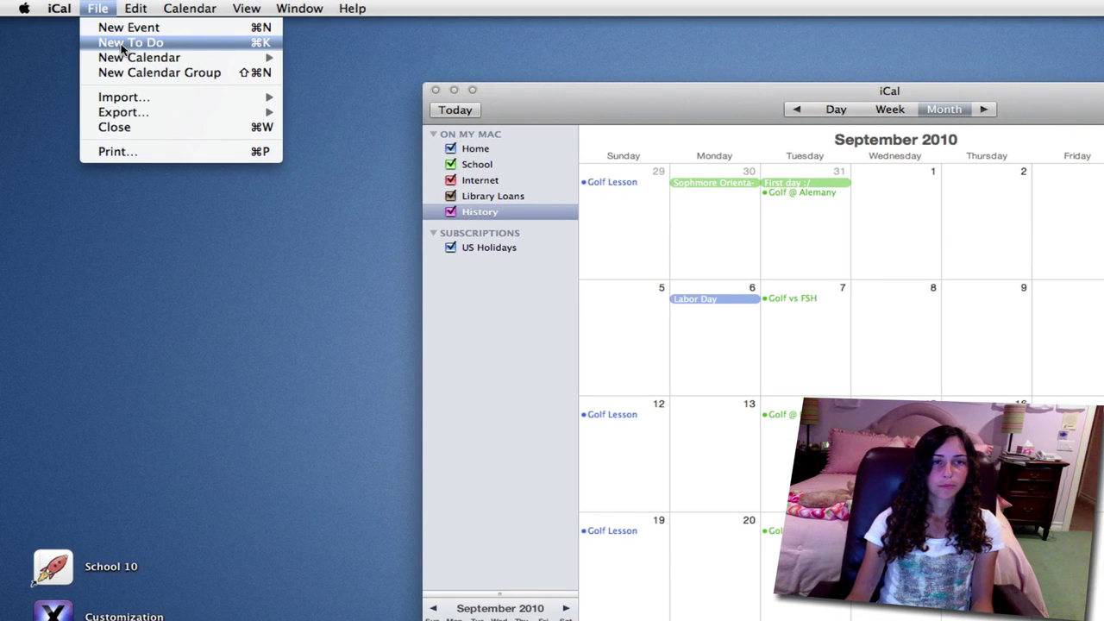
click(122, 47)
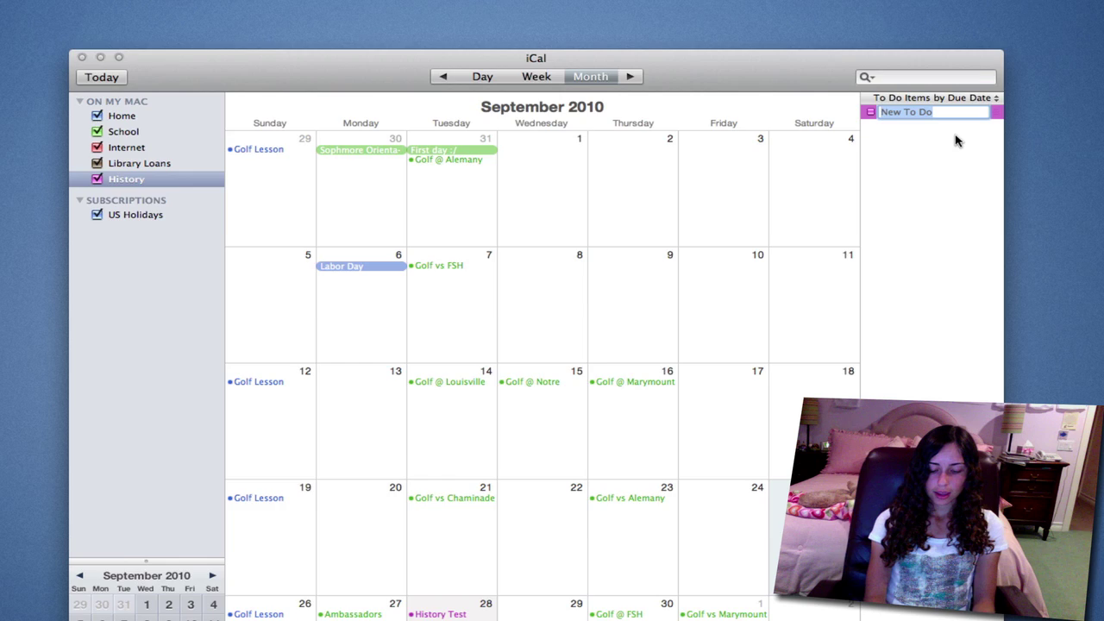
text(asdlkj)
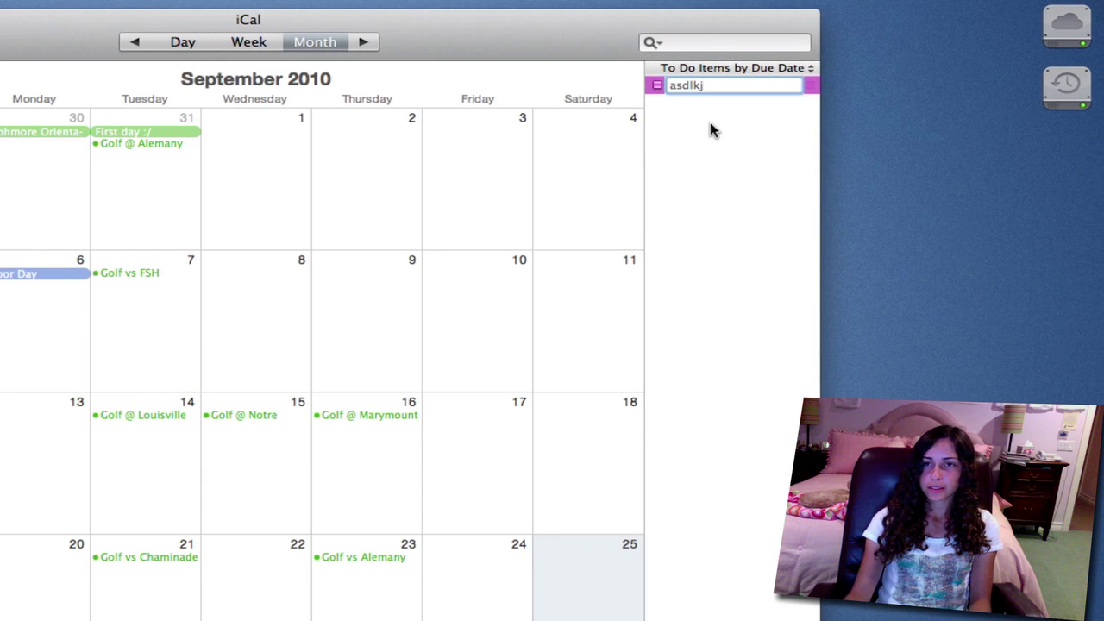
click(919, 125)
- Give the to-do High priority, a due date and a Message with Sound alarm
double_click(713, 91)
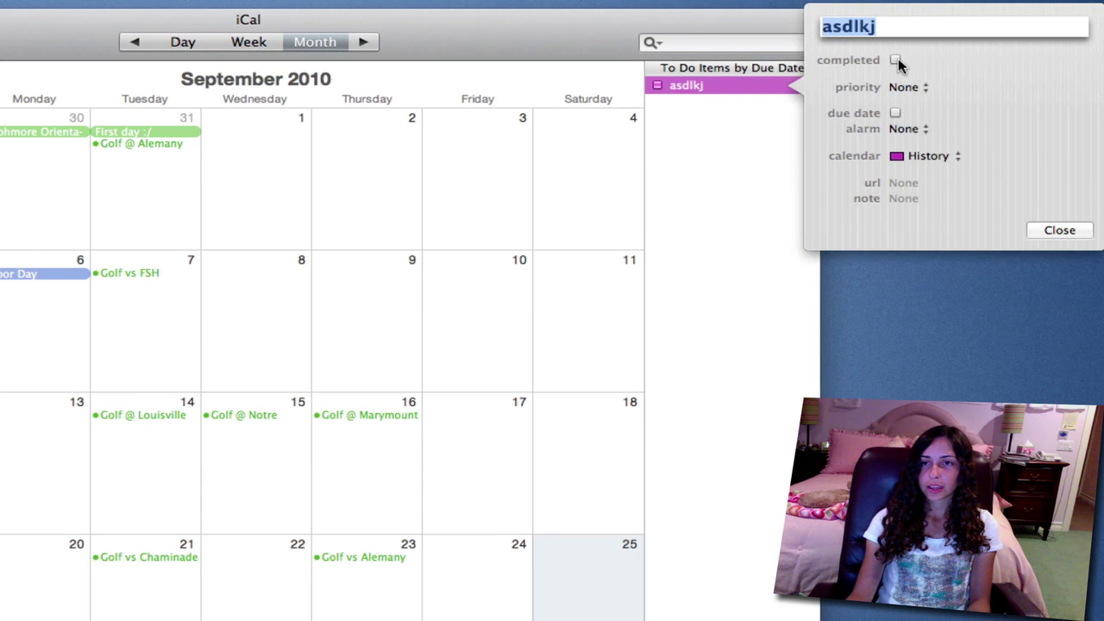
click(900, 90)
click(905, 134)
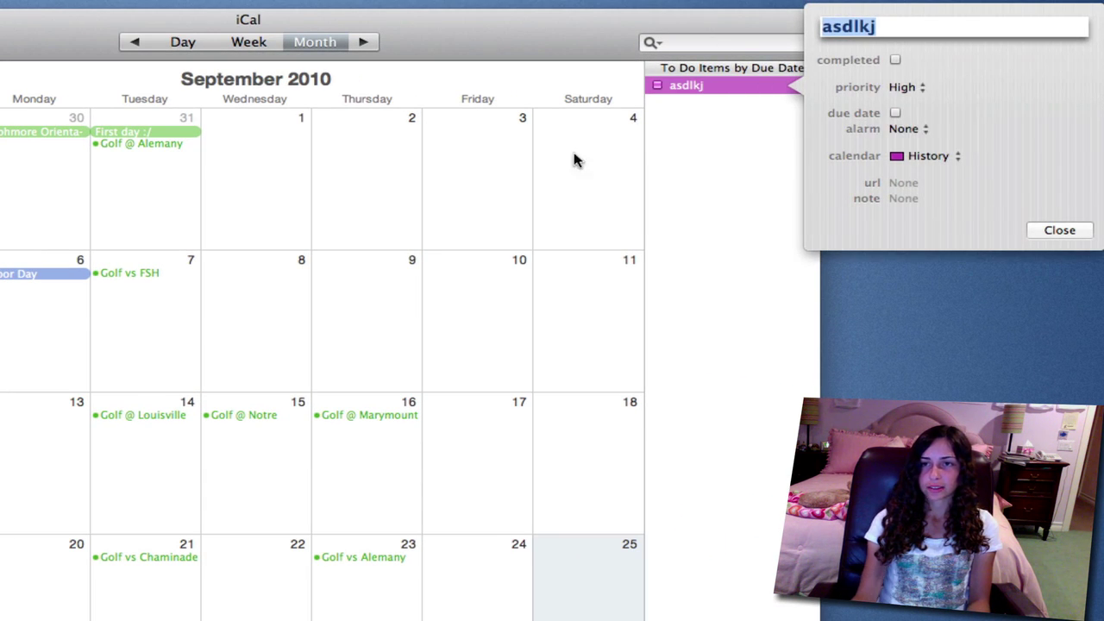
click(895, 112)
click(907, 129)
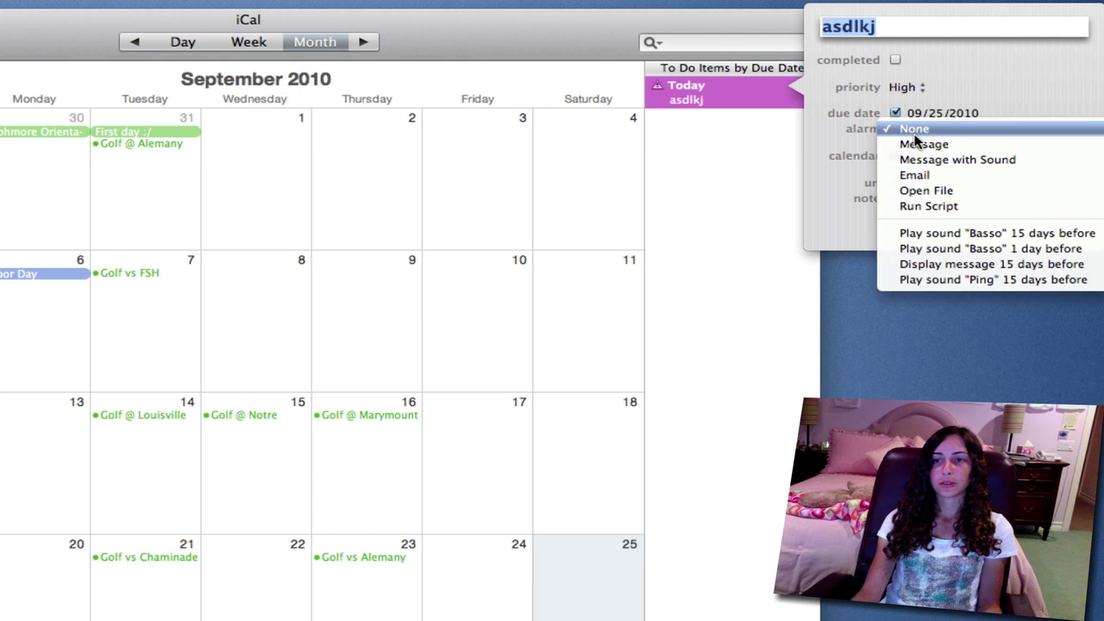
click(925, 164)
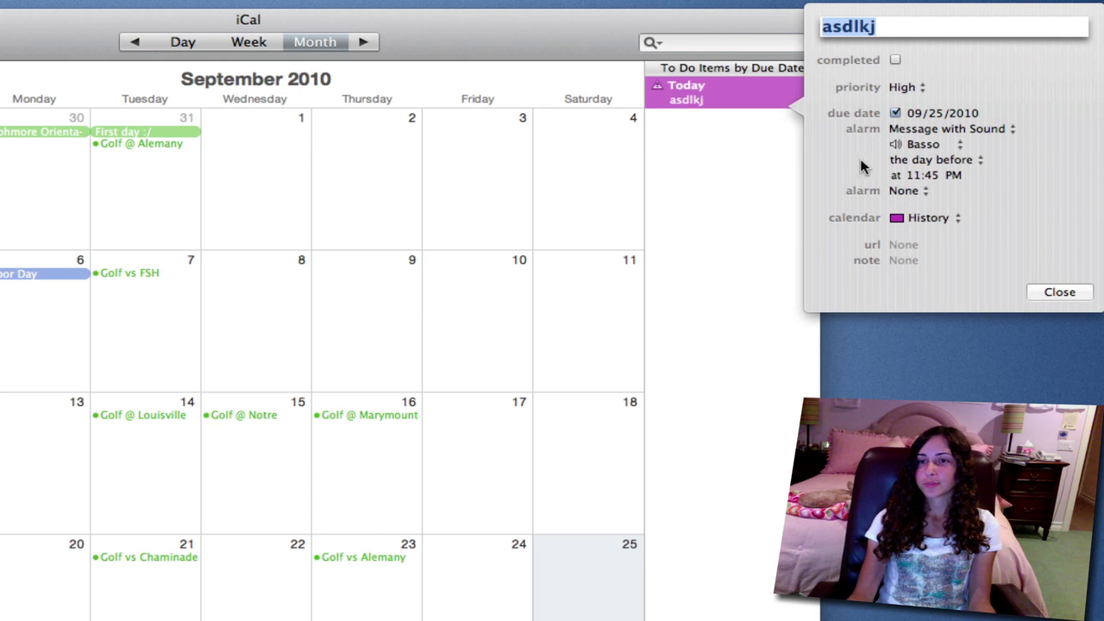
click(1036, 290)
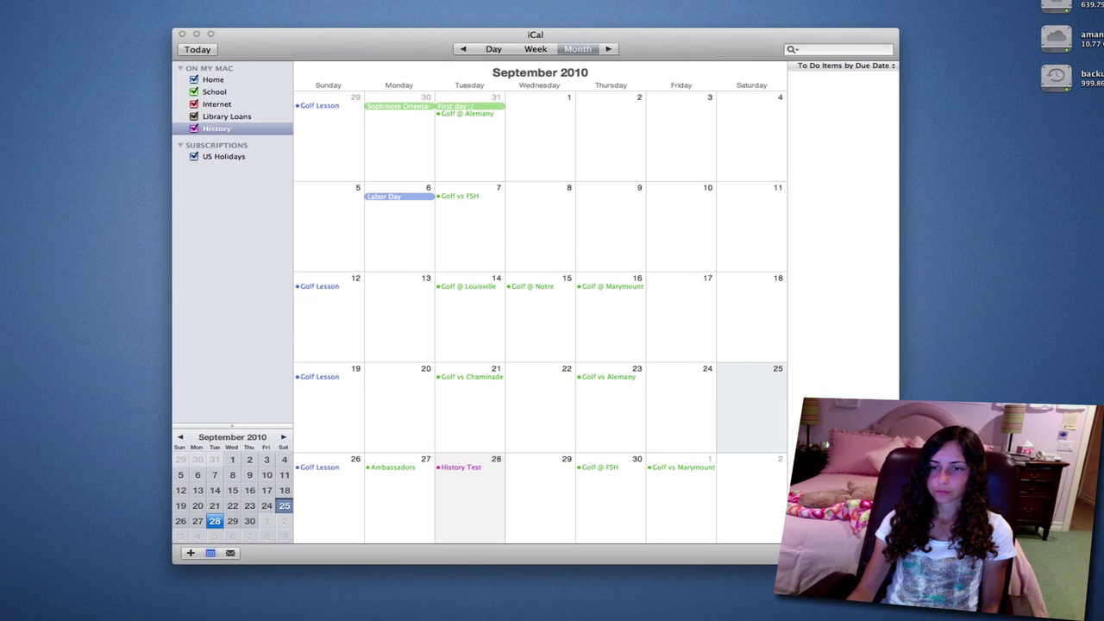
- Hide iCal's to-do list, then page through Getting Started.pdf in Preview to page 3, then page 4
key(super+alt+t)
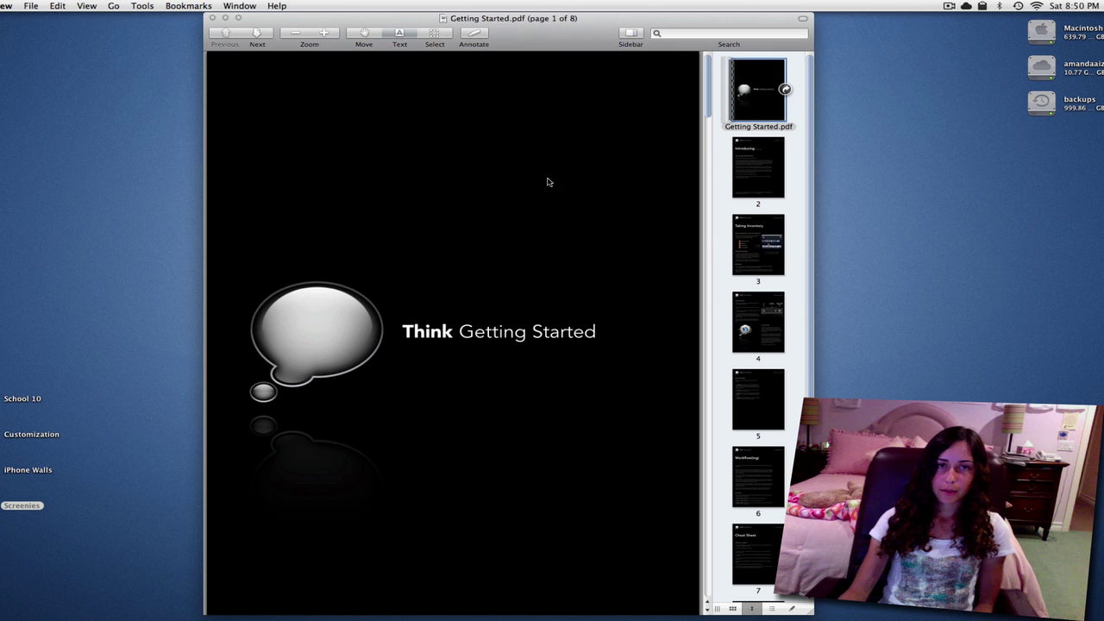
scroll(547, 182, down, 15)
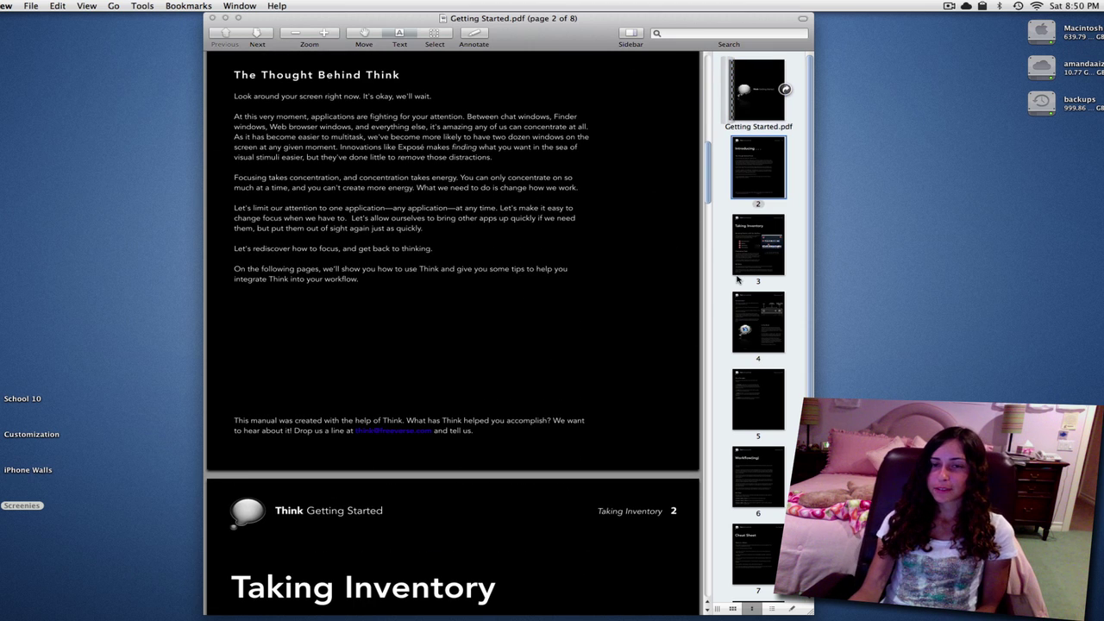
click(756, 253)
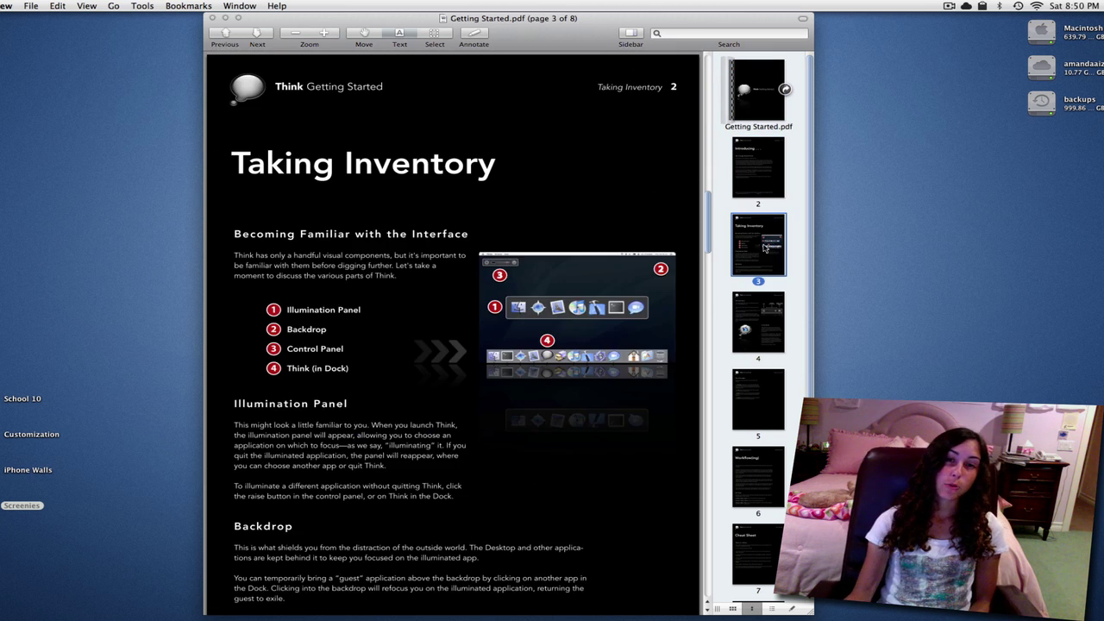
scroll(517, 361, down, 15)
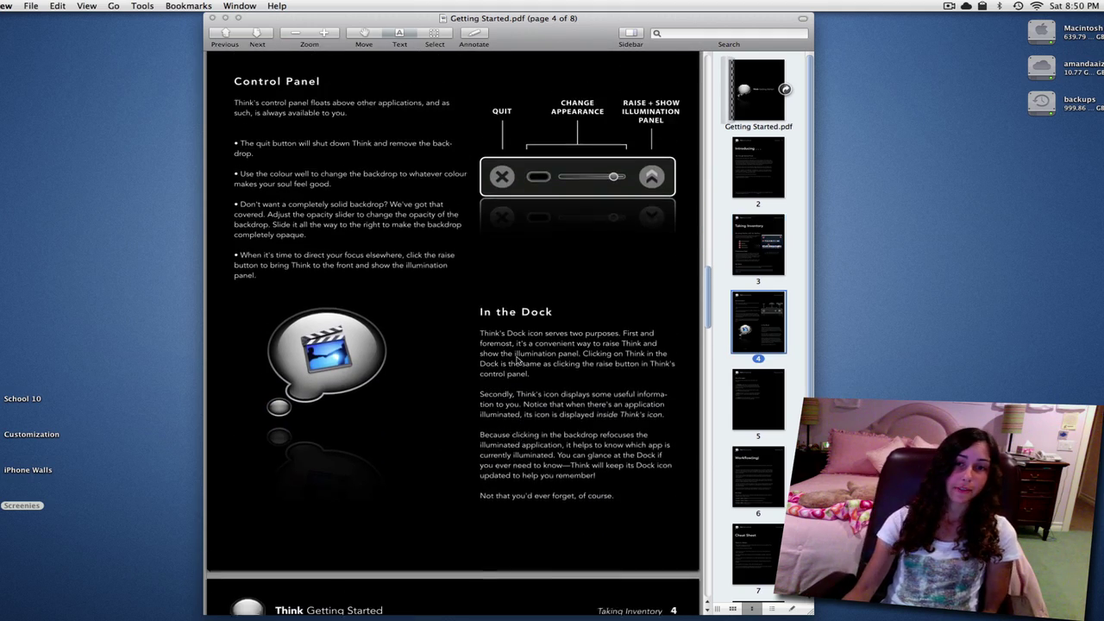
scroll(517, 361, up, 2)
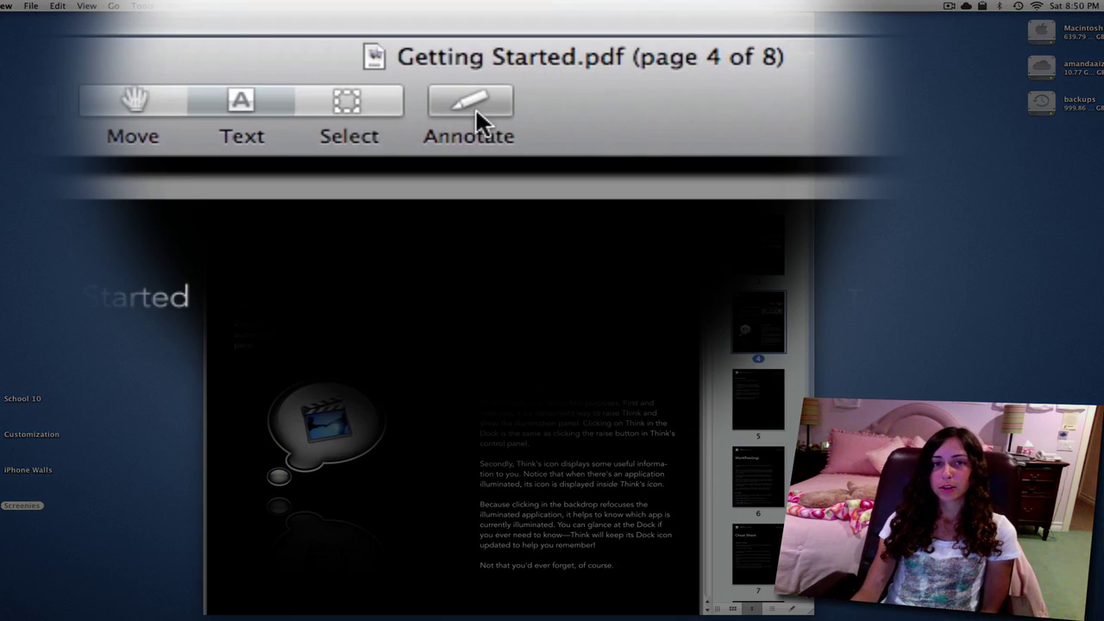
- Draw a red arrow pointing toward the Control Panel heading on page 4
click(475, 107)
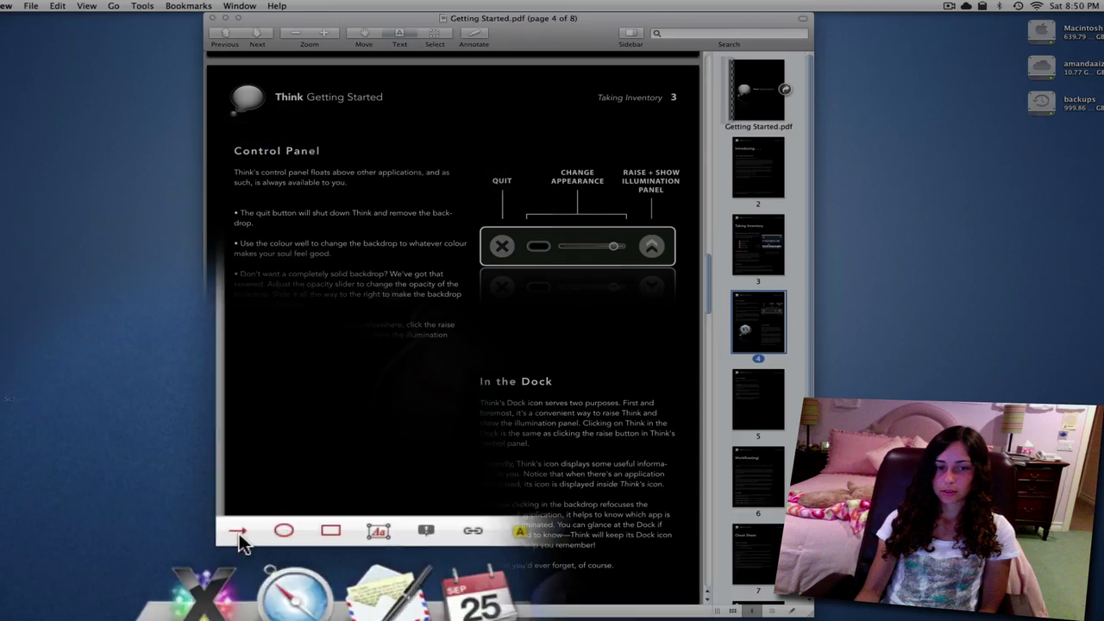
click(211, 611)
drag(475, 103, 420, 156)
- Draw an ellipse over the bullet list with the thickest, dashed outline
click(251, 611)
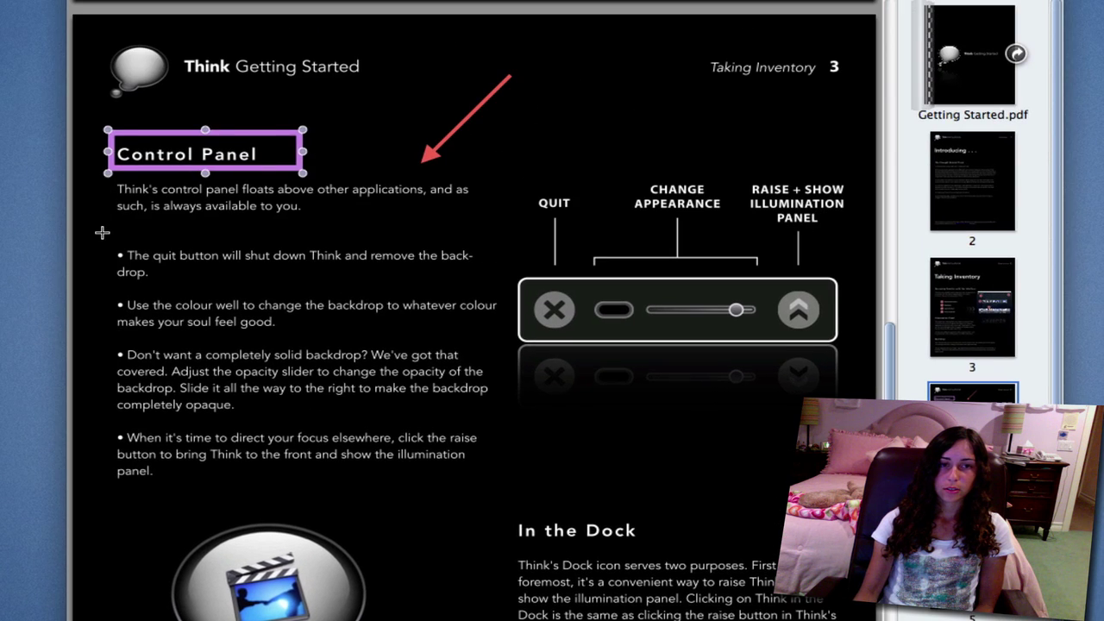
drag(105, 110, 516, 445)
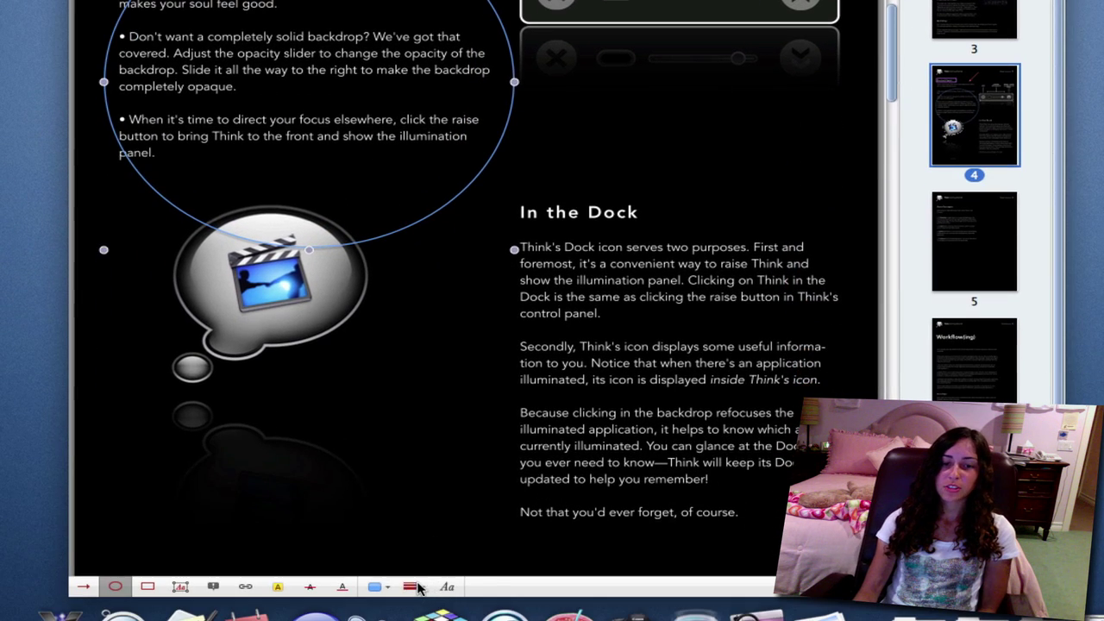
click(415, 587)
click(439, 536)
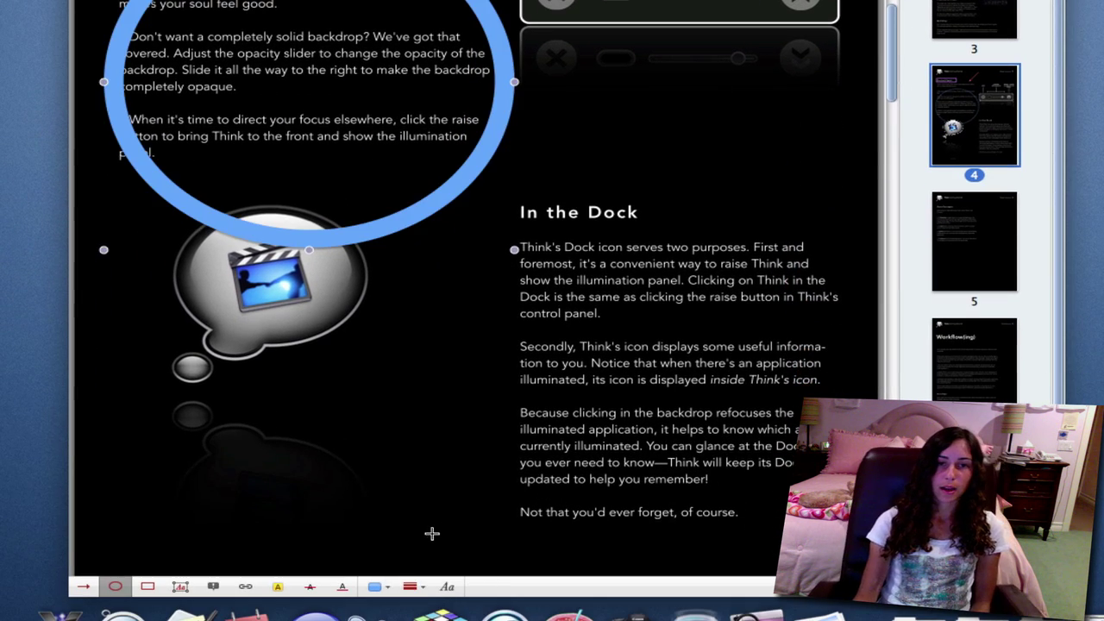
click(410, 586)
click(428, 563)
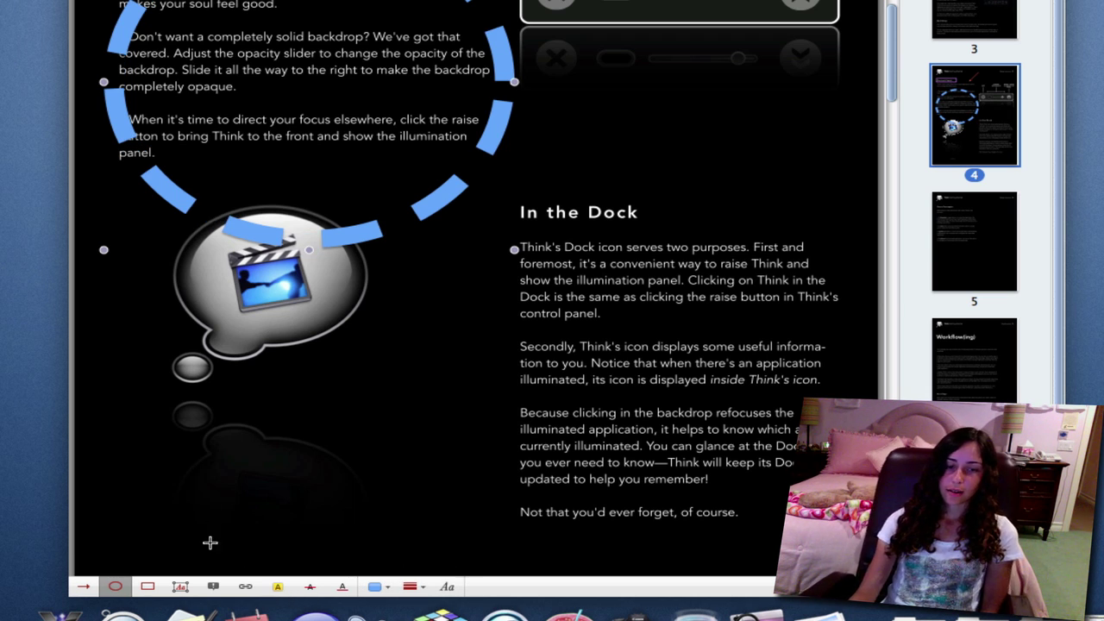
click(214, 587)
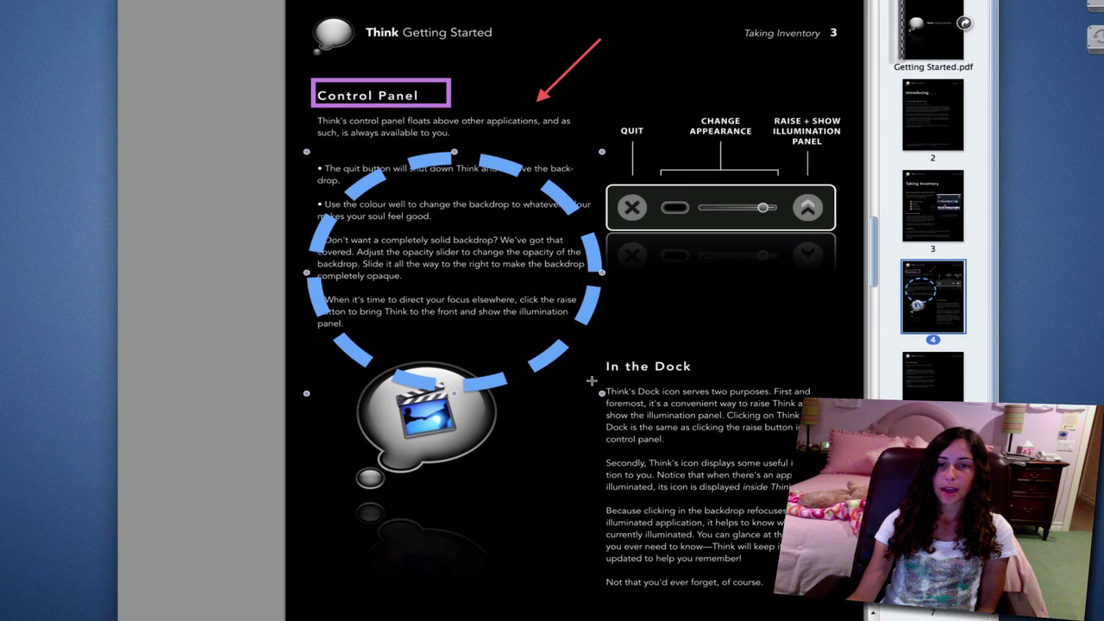
- Place a note beside the In the Dock heading reading 'REMEMBER THIS!'
click(837, 312)
drag(681, 462, 576, 389)
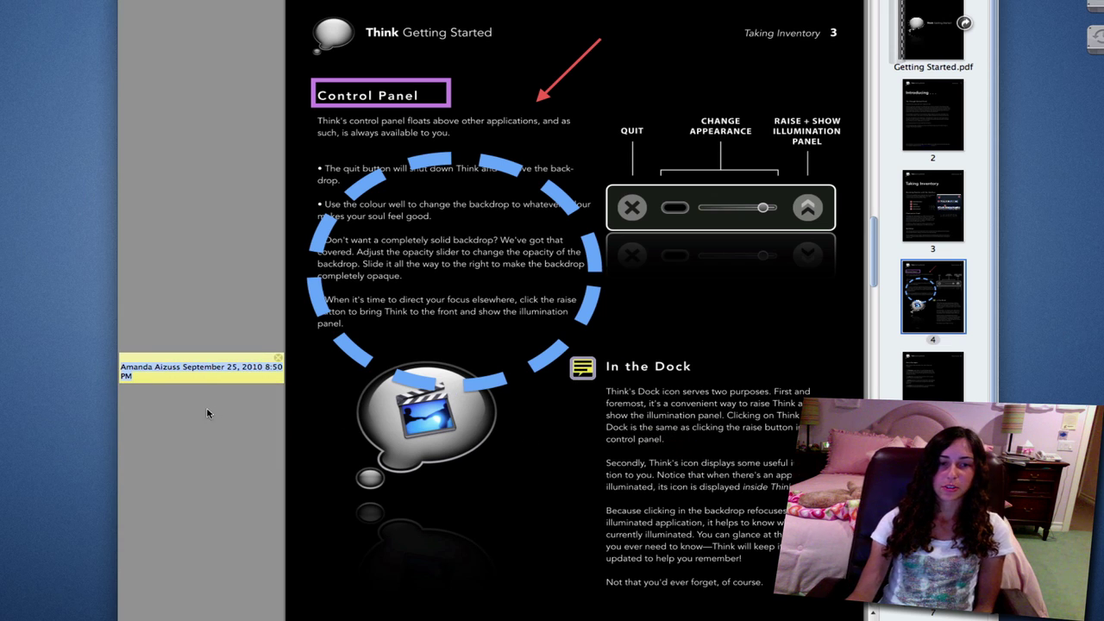
click(181, 381)
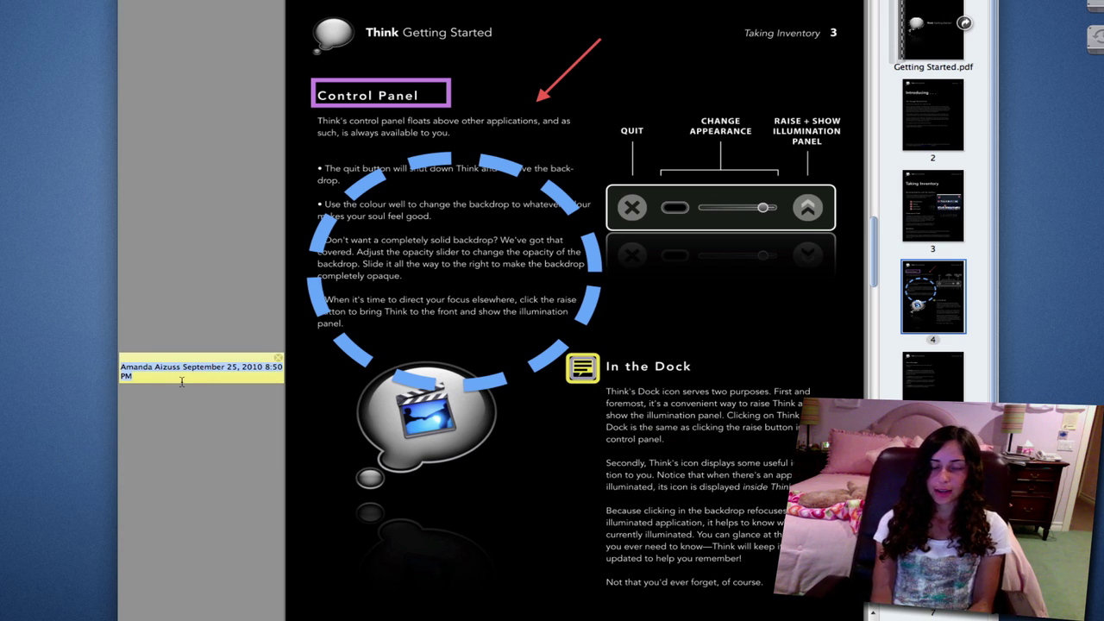
text(REMEBER)
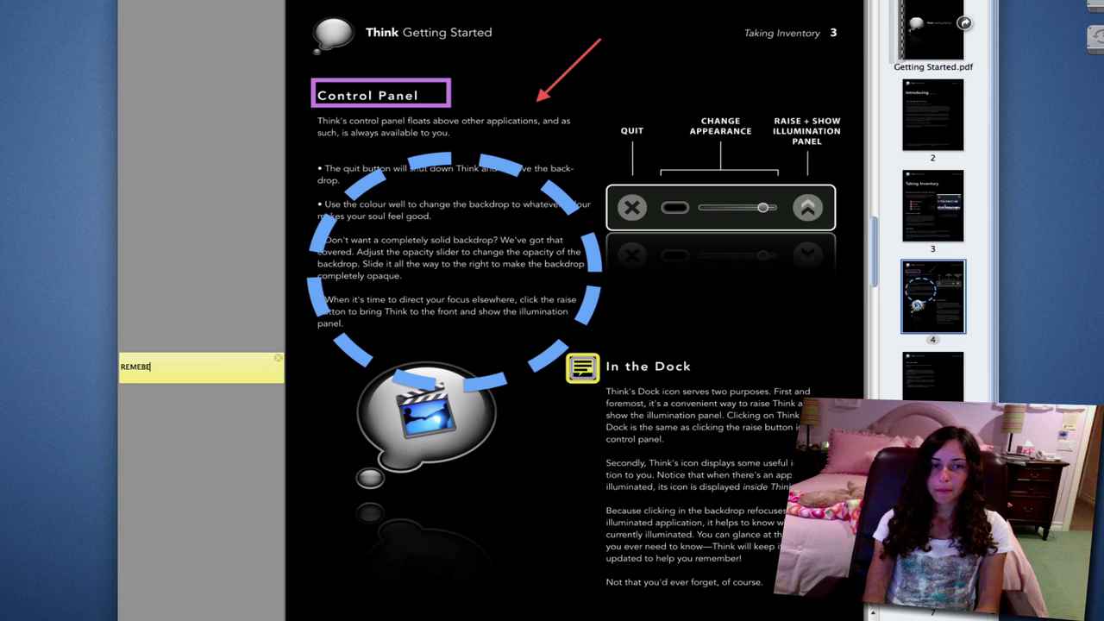
key(BackSpace)
key(BackSpace)
key(BackSpace)
text(MBER THIS)
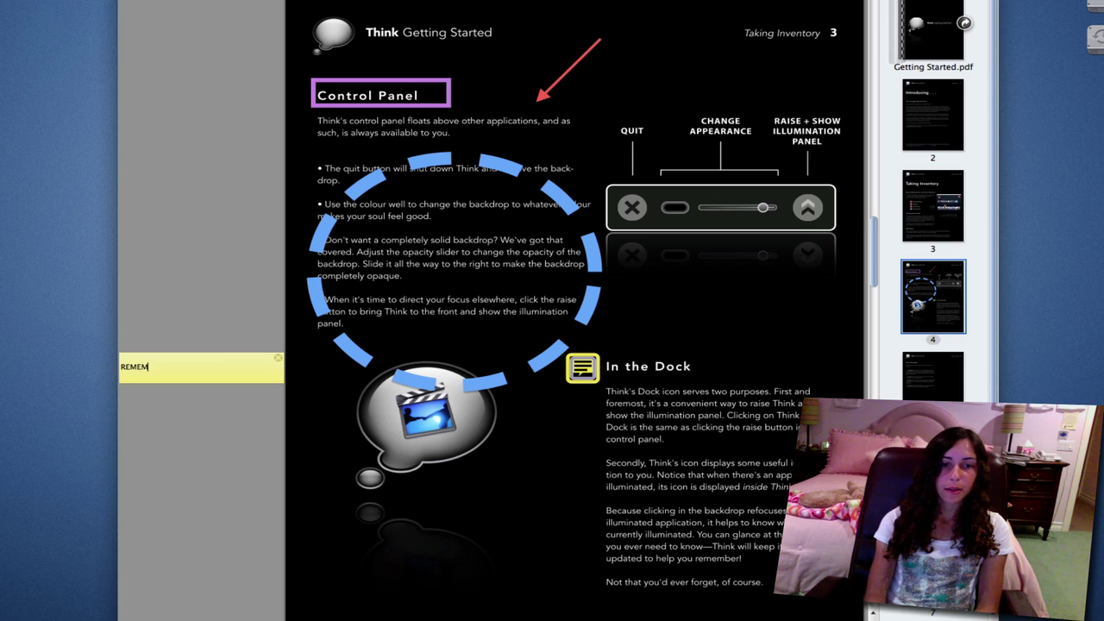
text(!)
key(Escape)
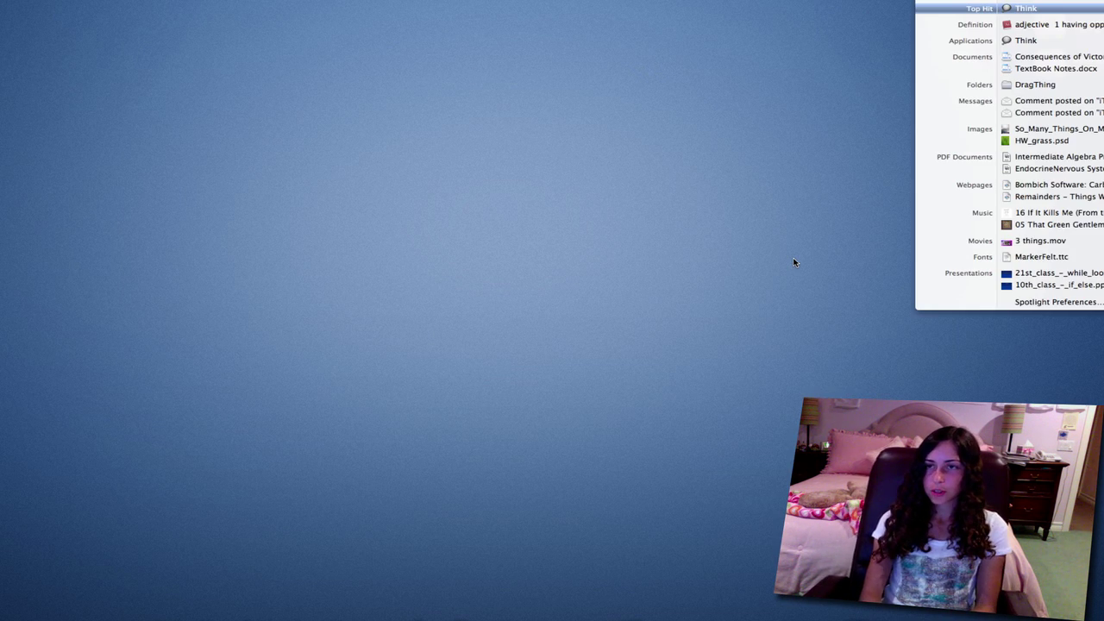
- Launch Grapher via 'graph' and create a Default 2D graph, nudging the window into place
key(BackSpace)
key(BackSpace)
key(BackSpace)
key(BackSpace)
text(graph)
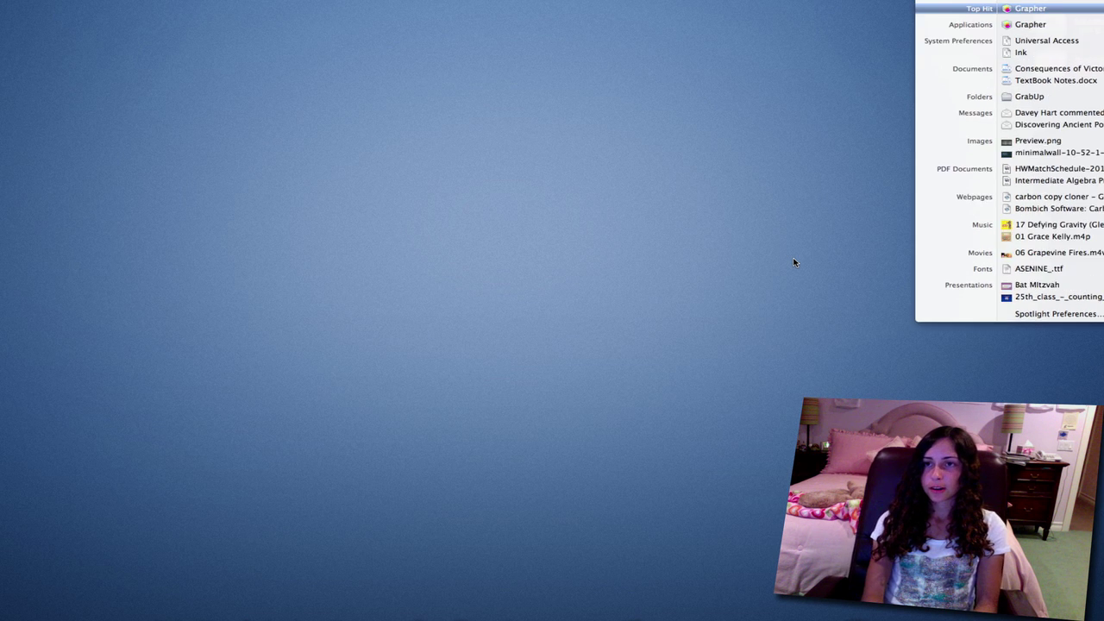
key(Return)
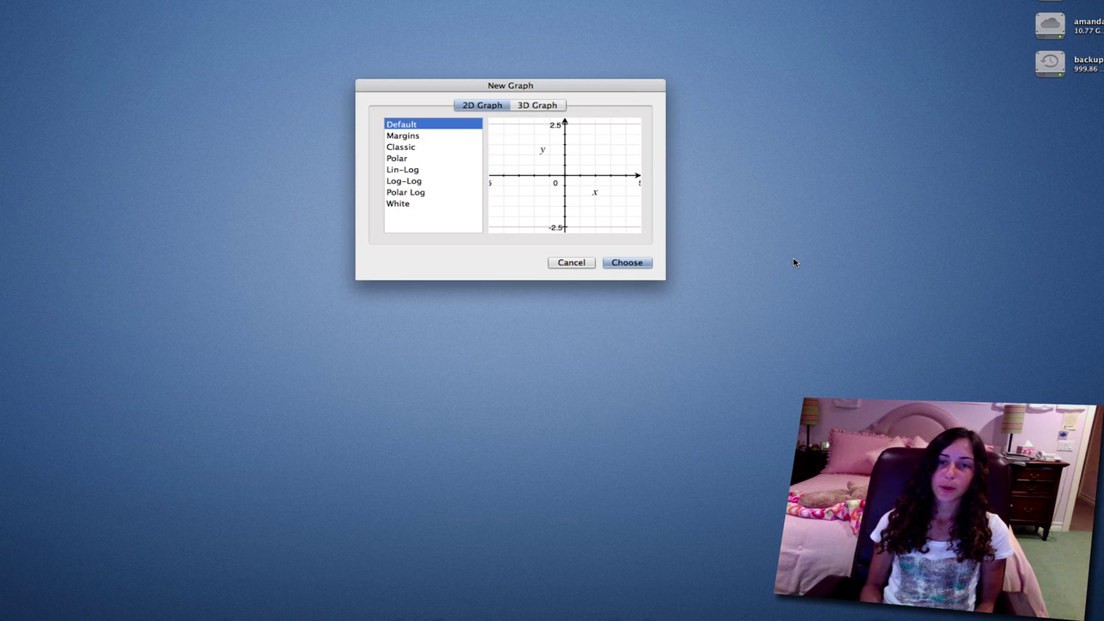
click(606, 263)
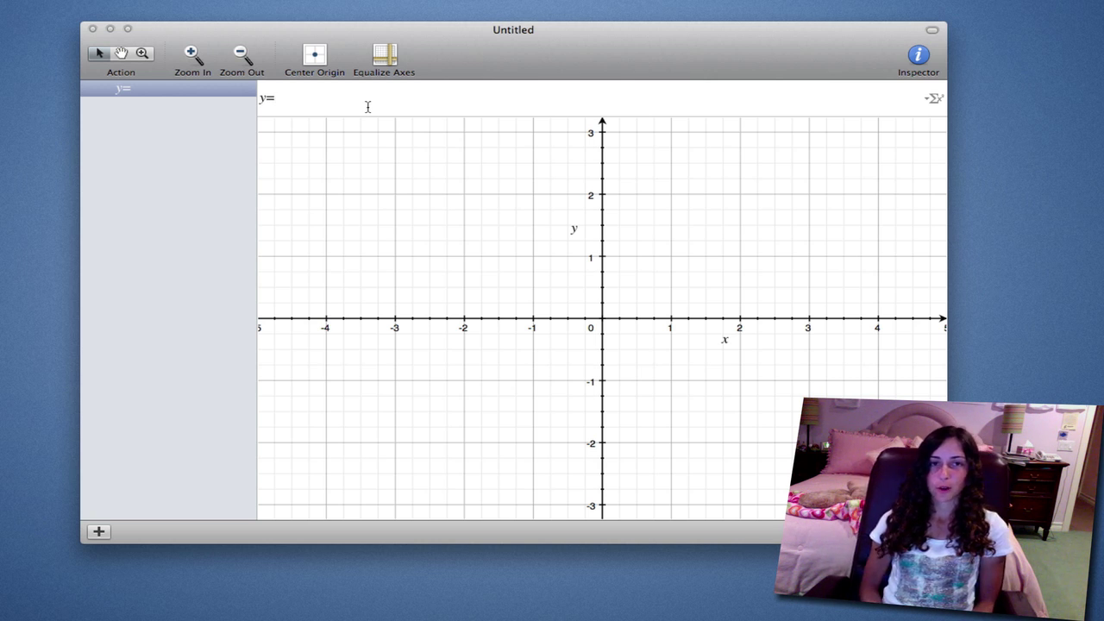
drag(556, 35, 552, 48)
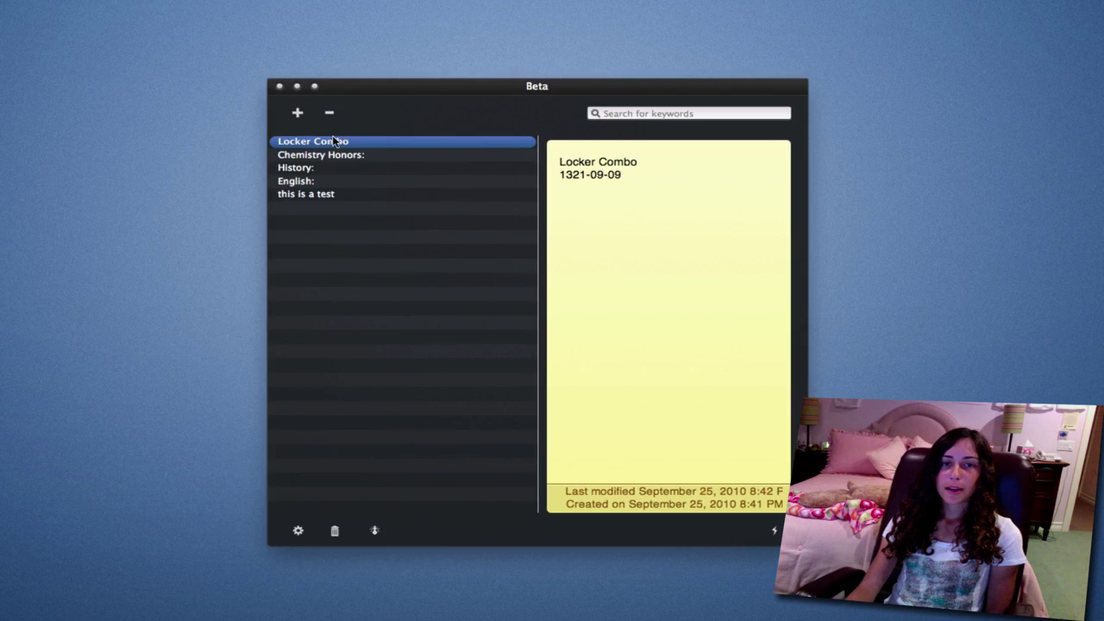
- Review the Chemistry Honors and History notes in JustNotes, clicking into the 9/24 line
click(296, 167)
key(Down)
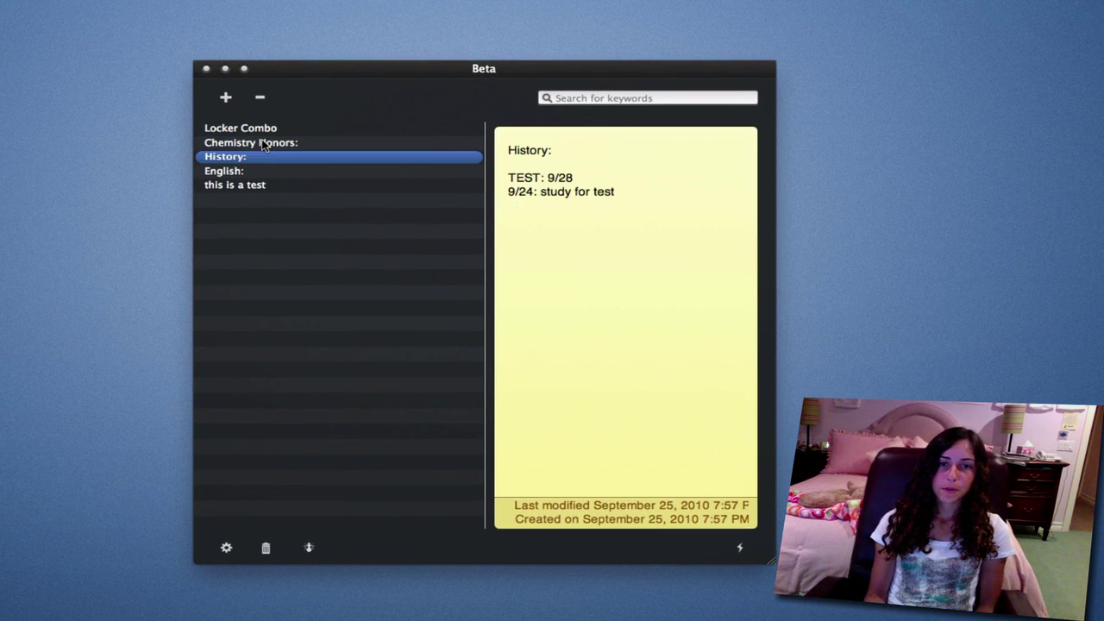
key(Up)
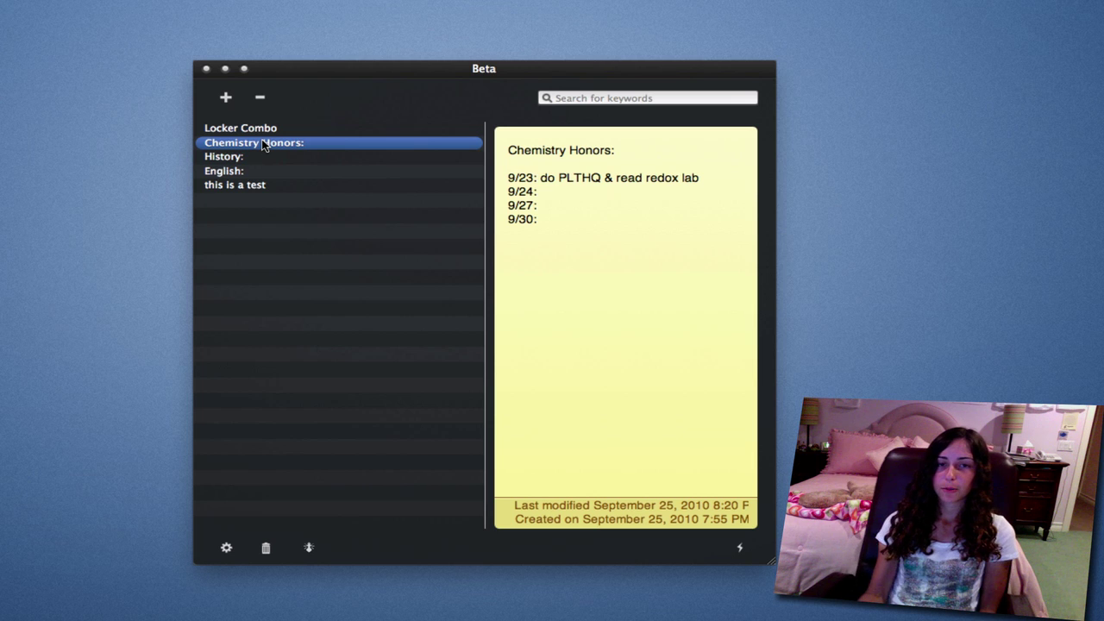
click(538, 190)
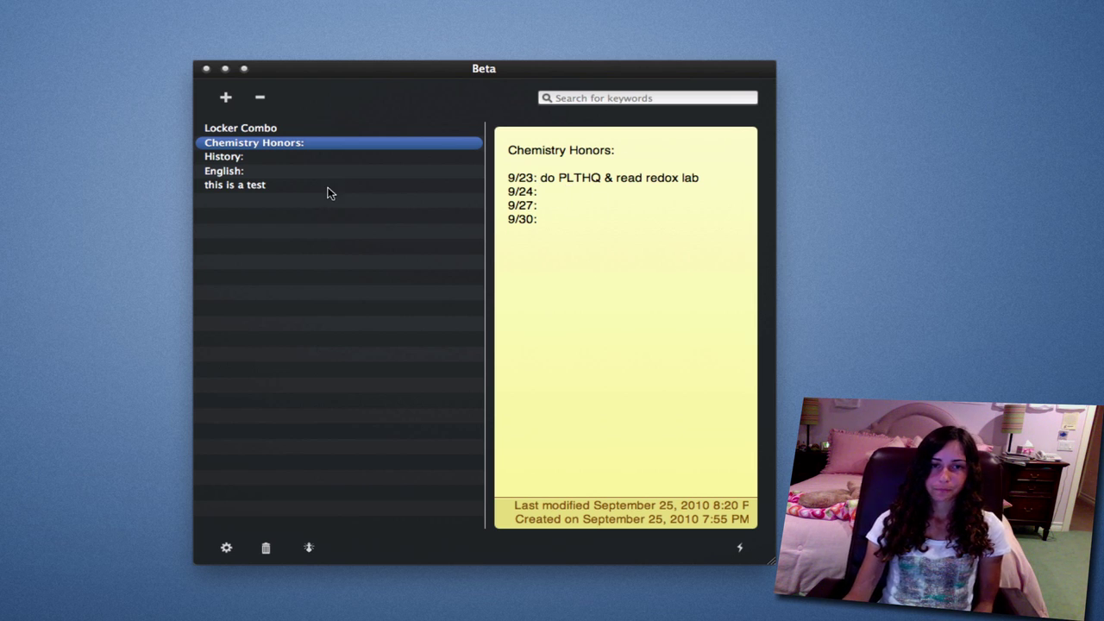
- Look over the Locker Combo note, then show the Syncing preferences with the Simplenote login
click(257, 128)
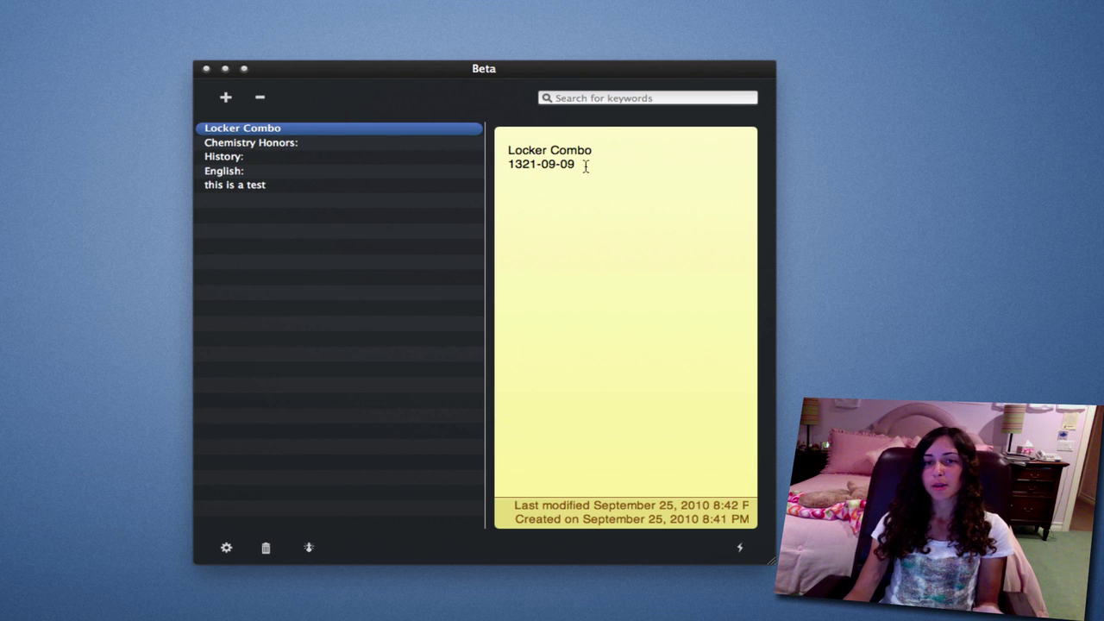
drag(589, 164, 720, 188)
click(671, 188)
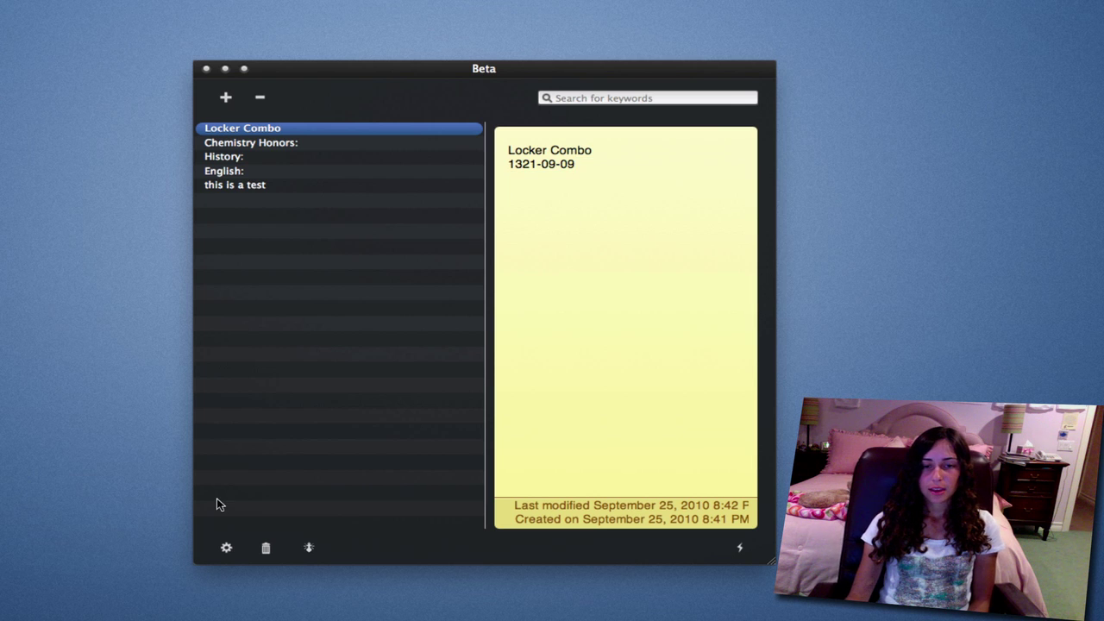
click(225, 552)
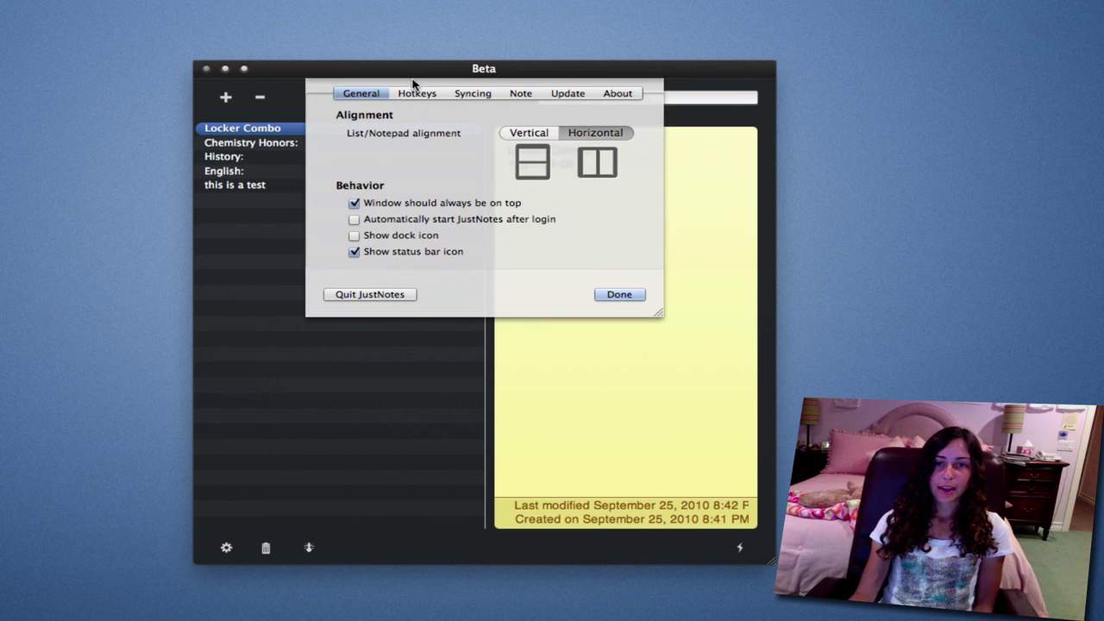
click(489, 95)
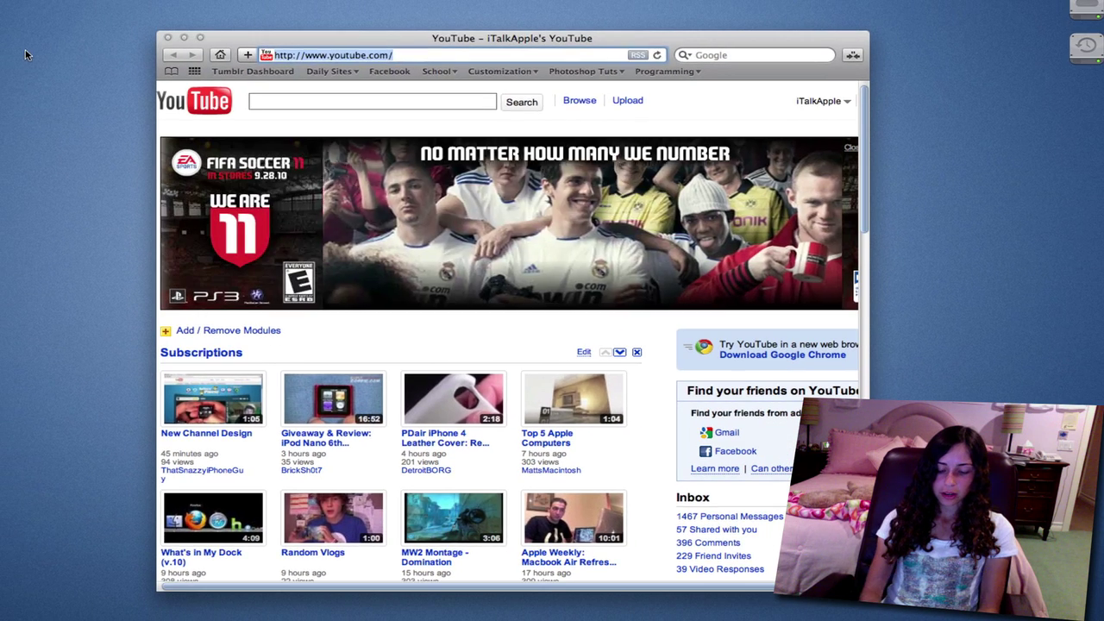
- Load the Simplenote web app via 'sim' in the address bar and scroll through the Video Ideas note
text(simple-note.appspot)
key(Return)
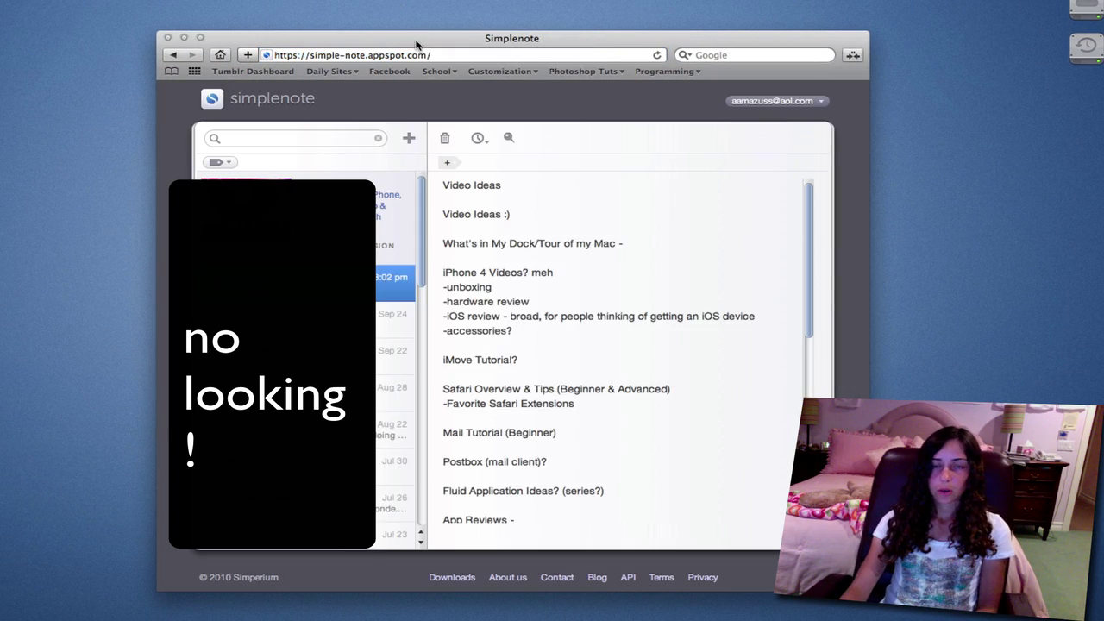
drag(417, 43, 385, 37)
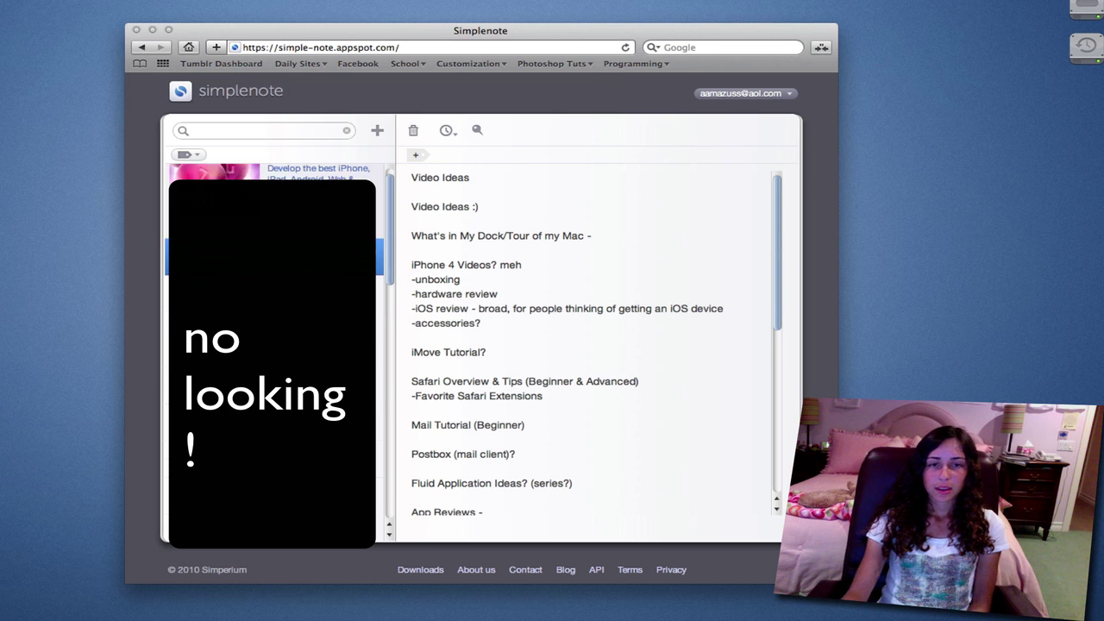
scroll(273, 169, down, 10)
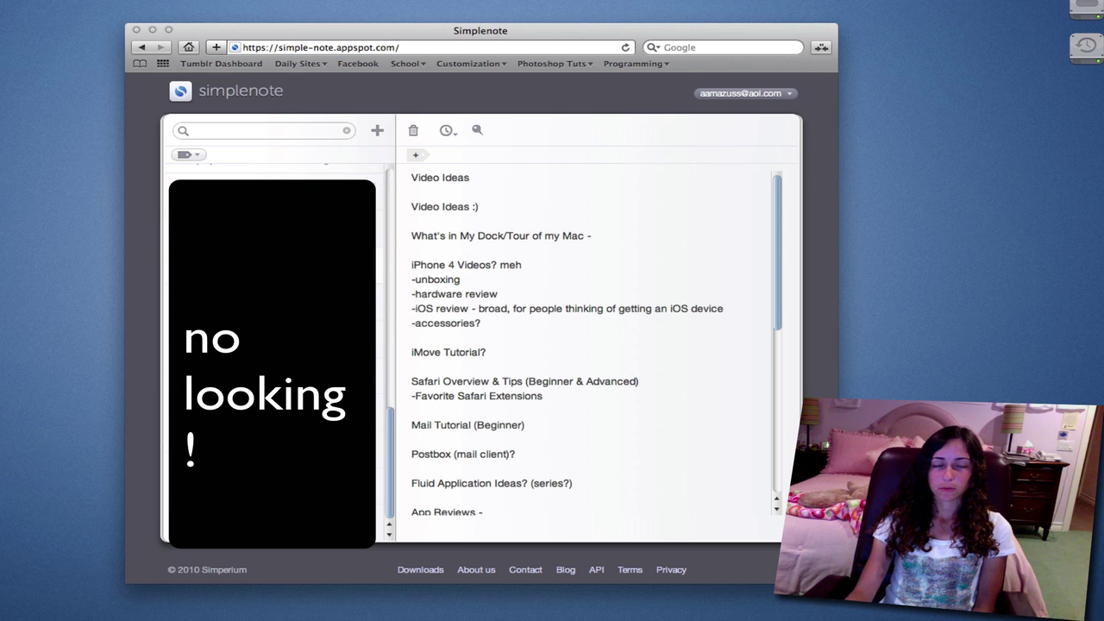
scroll(551, 244, down, 10)
scroll(553, 245, up, 15)
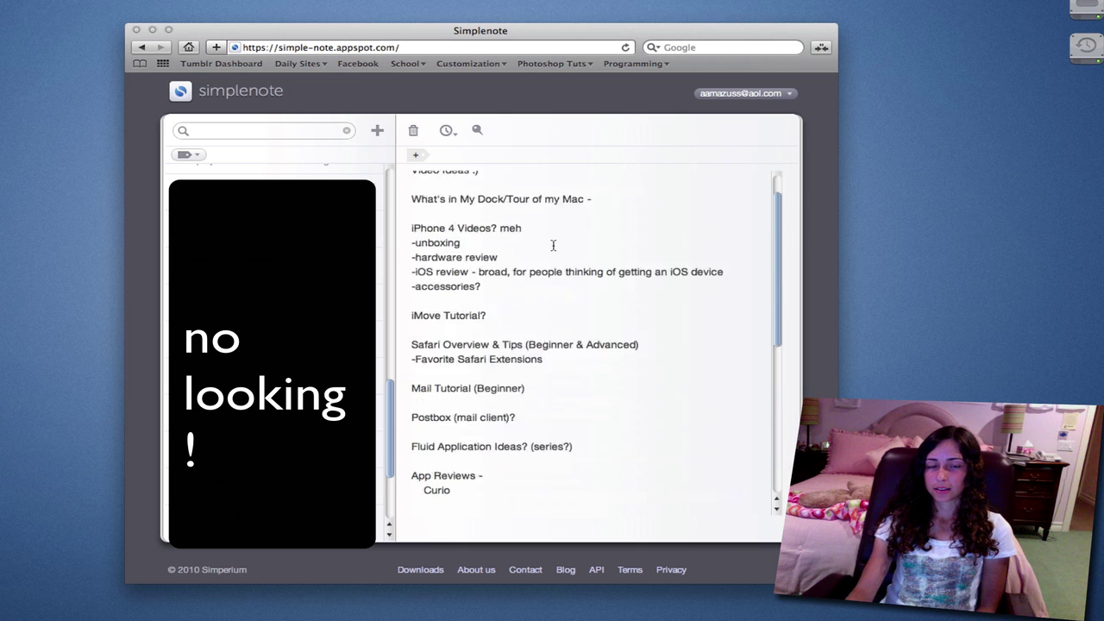
scroll(272, 172, up, 8)
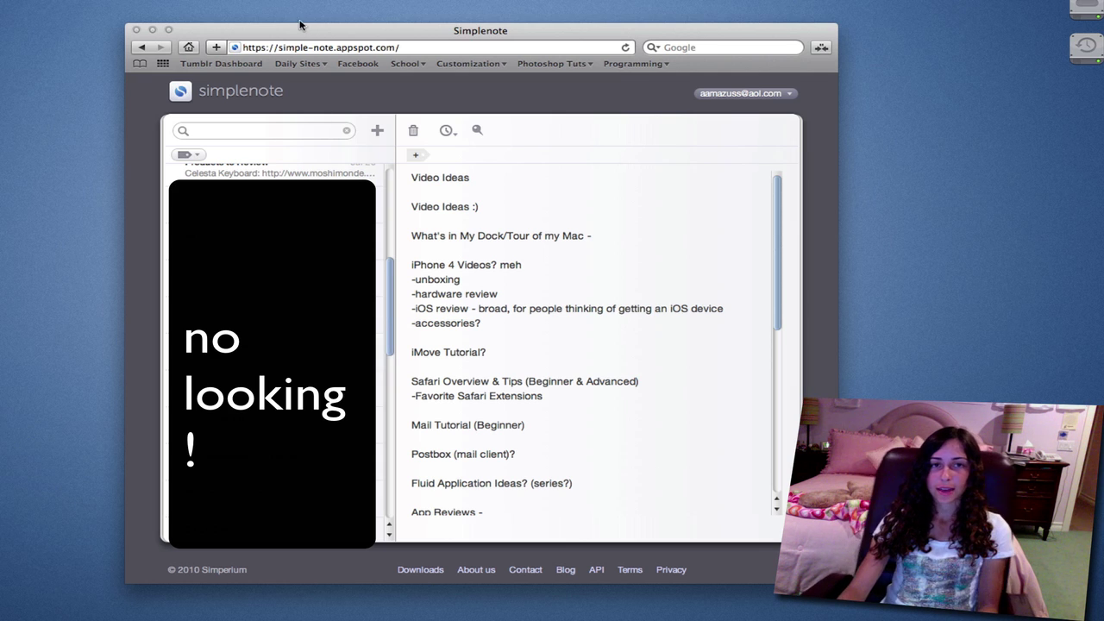
drag(287, 30, 284, 32)
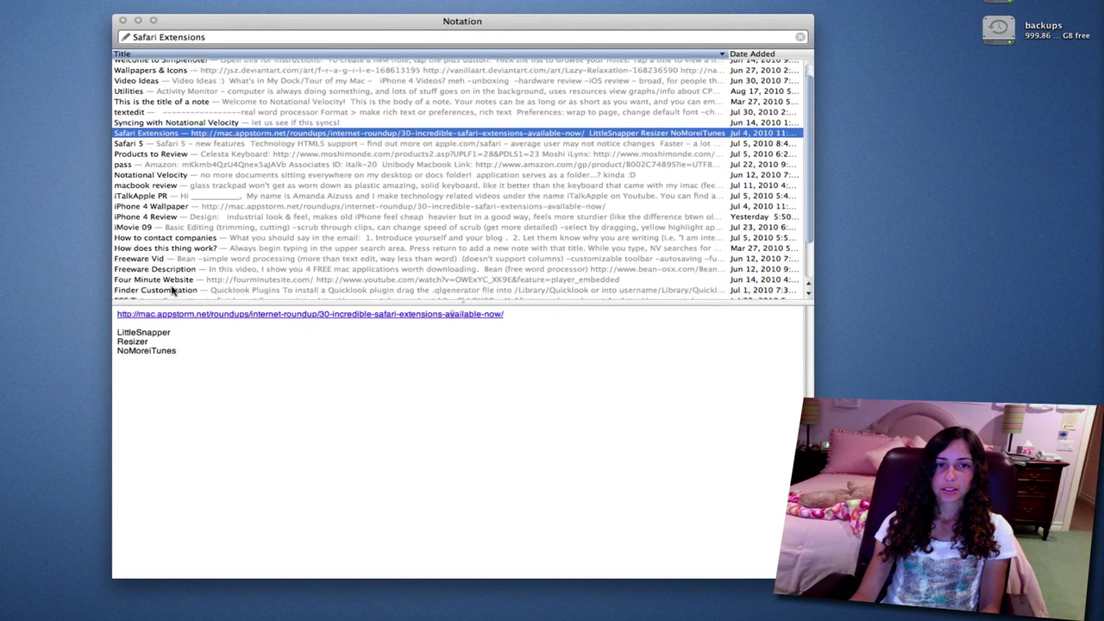
scroll(177, 290, down, 2)
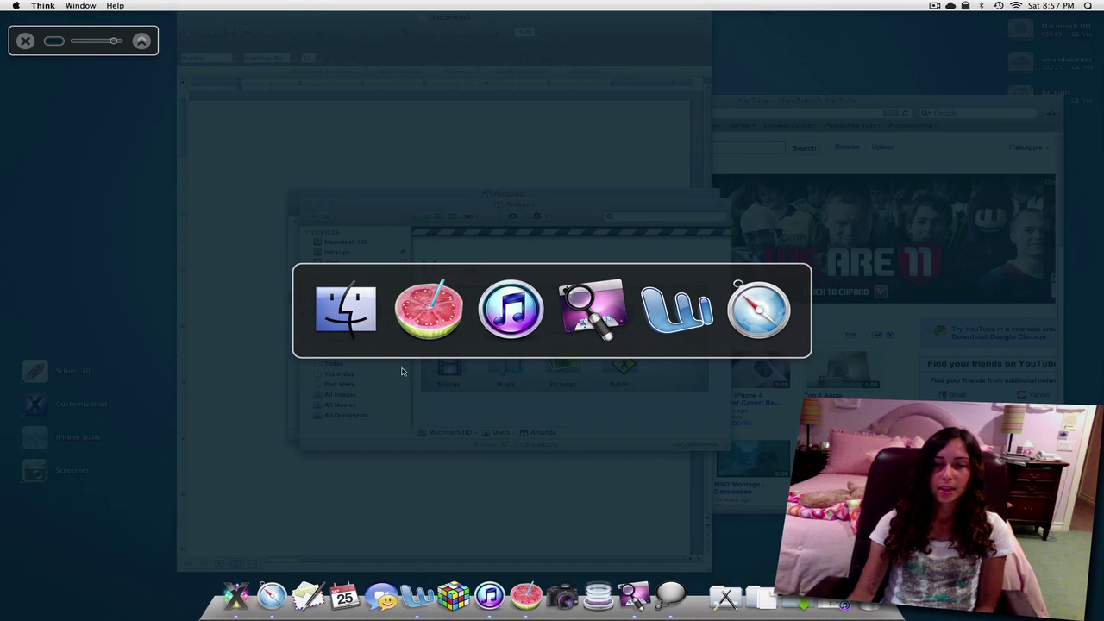
- Pick the blank Word document in Think's app strip and nudge its window slightly left
click(676, 317)
mouse_move(642, 30)
mouse_down()
mouse_move(581, 31)
mouse_move(685, 35)
mouse_move(582, 24)
mouse_move(636, 37)
mouse_move(636, 20)
mouse_up()
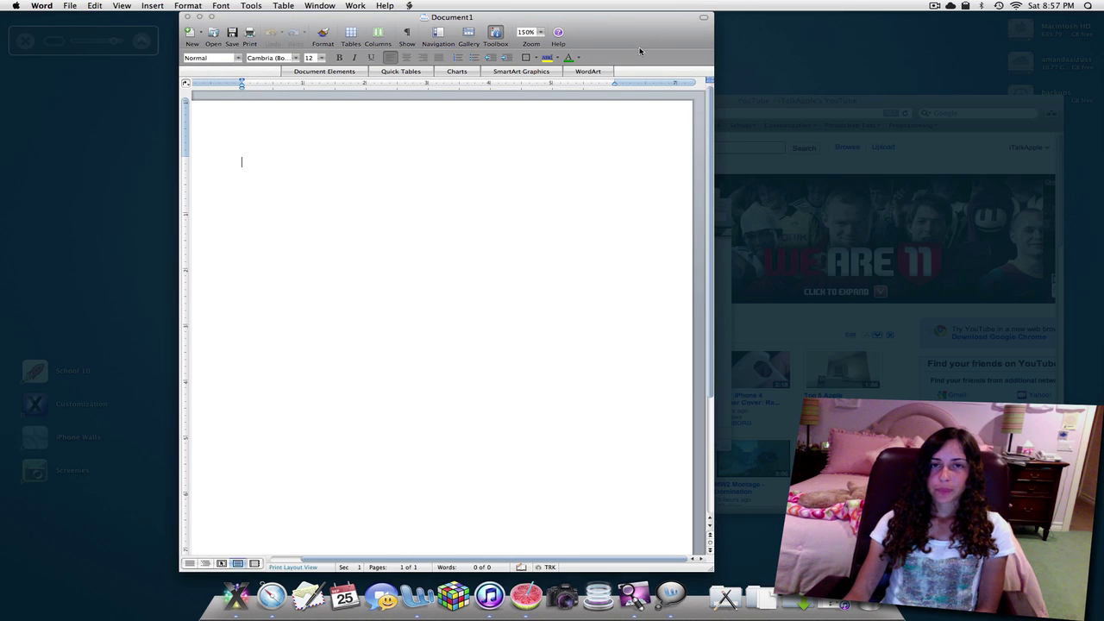
- Adjust Think's background shading from fully opaque to a lighter, see-through dimming
drag(82, 42, 117, 41)
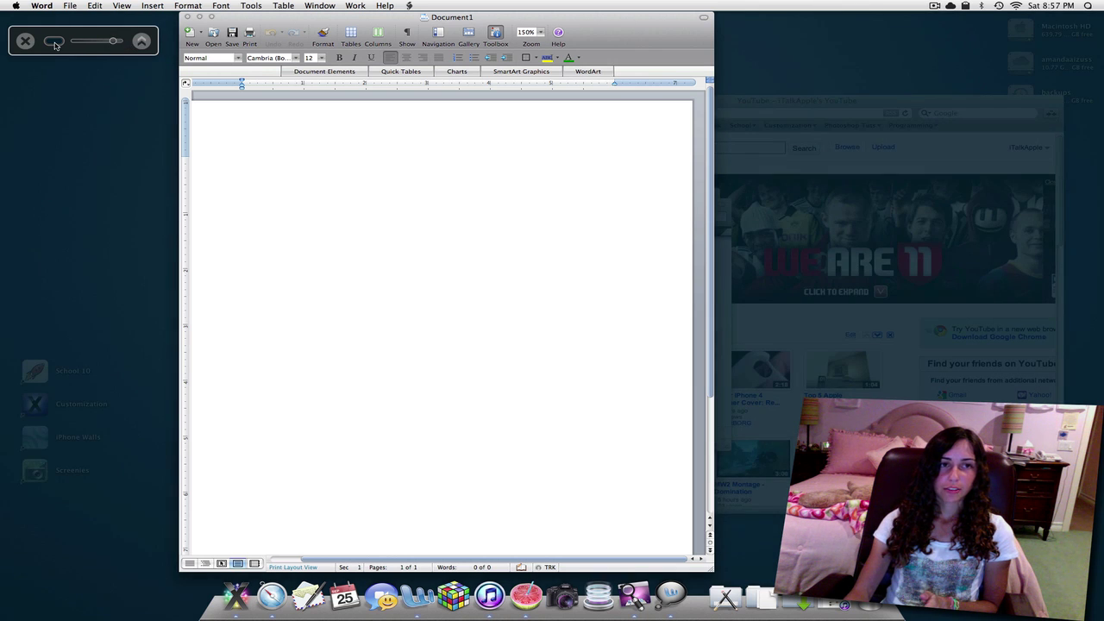
click(53, 40)
click(251, 254)
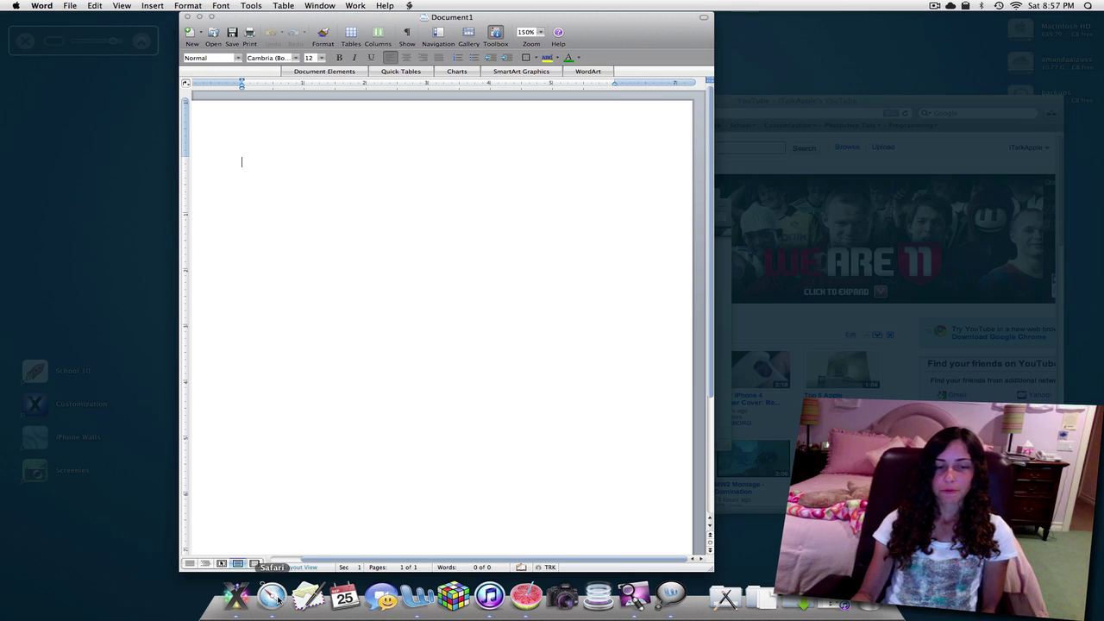
- Rearrange the YouTube browser and Word windows, ending with Word in front on the left
click(277, 597)
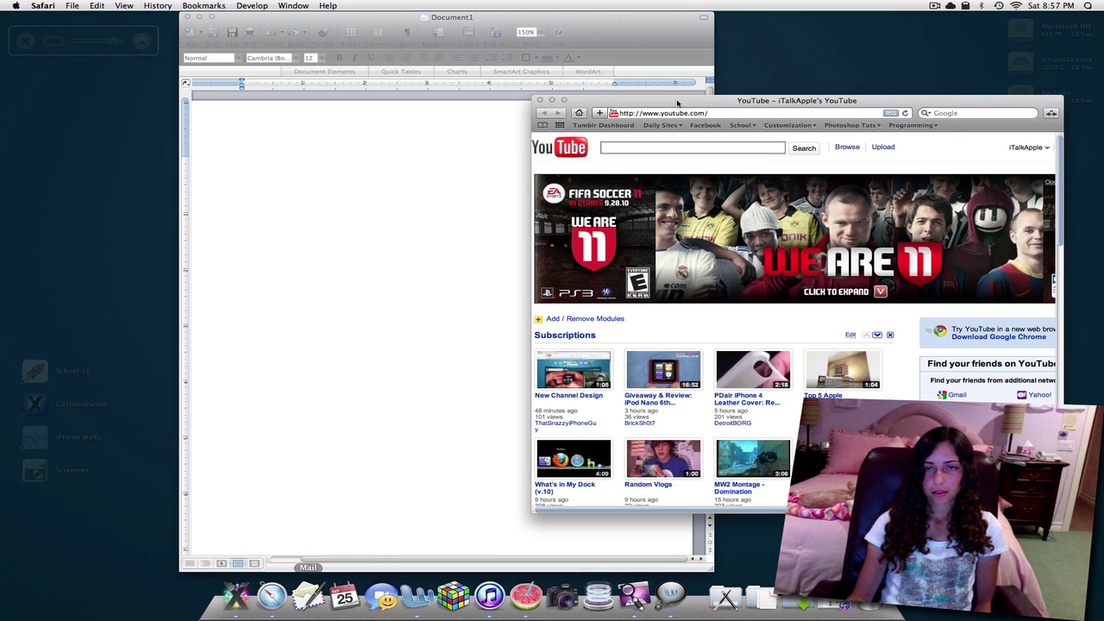
drag(718, 103, 755, 106)
click(515, 31)
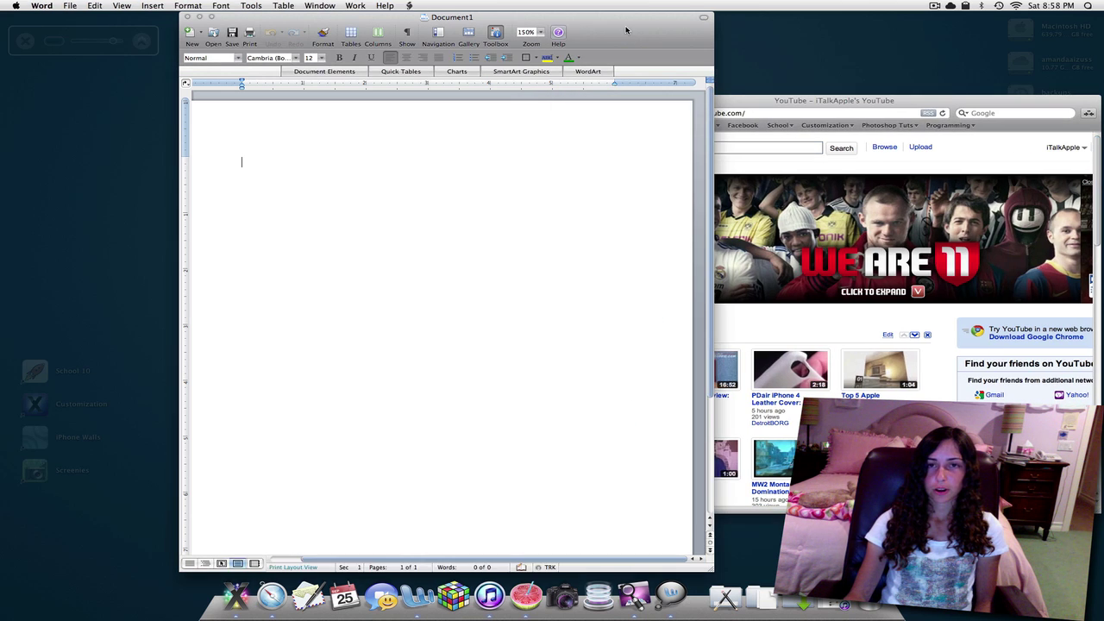
drag(514, 31, 415, 31)
drag(751, 101, 688, 86)
click(552, 52)
drag(539, 45, 857, 38)
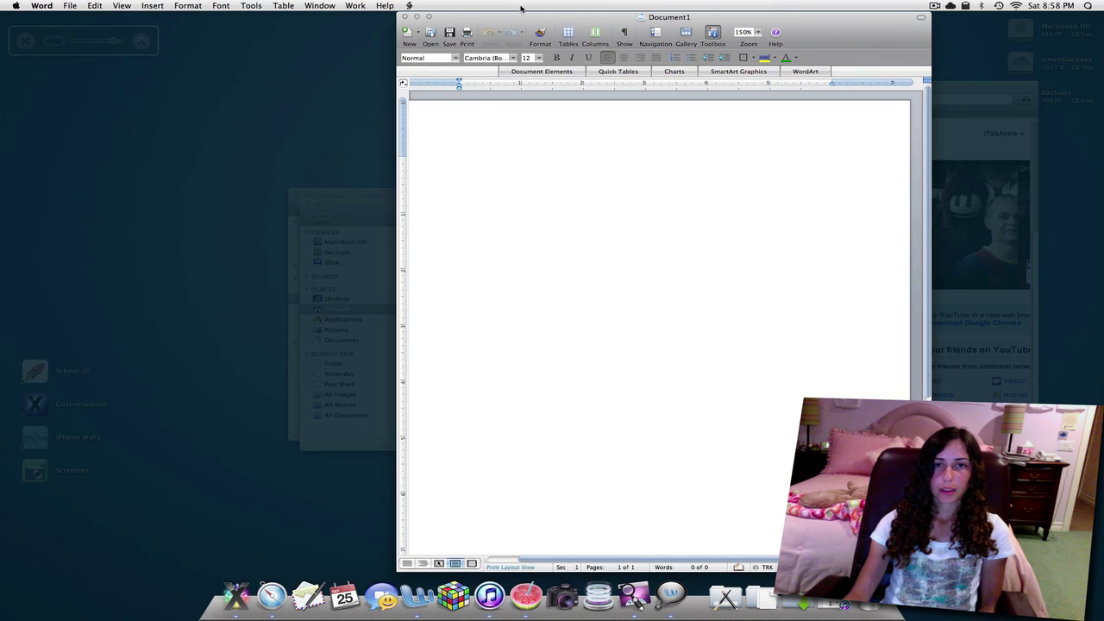
drag(521, 14, 328, 12)
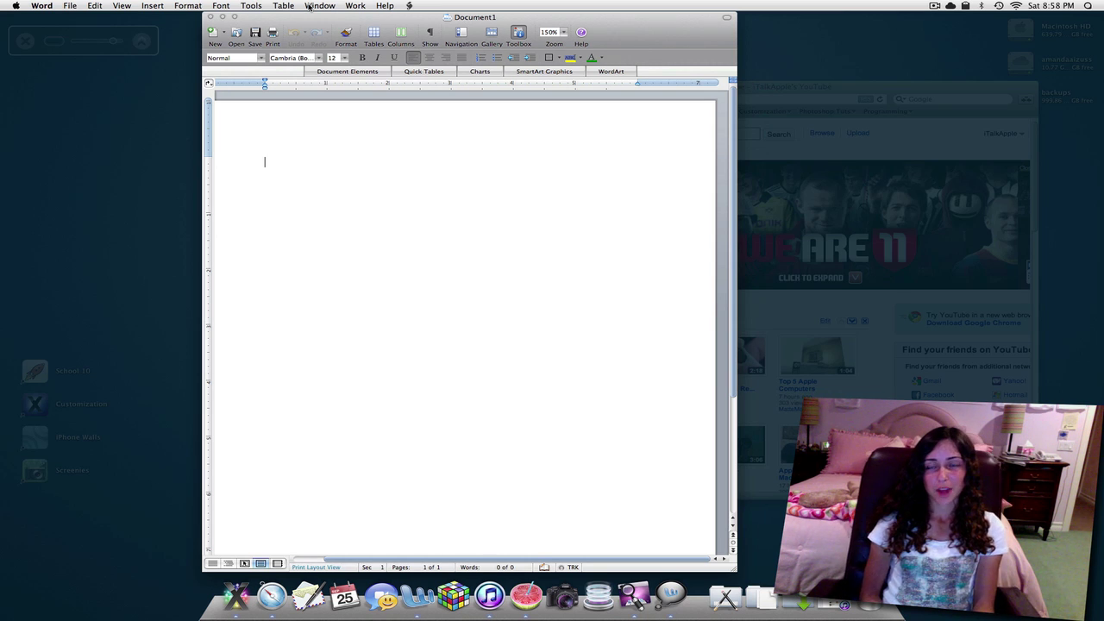
- Quit Think from the Dock, then close the YouTube browser and duplicate Finder Home windows
key(ctrl+alt+super+t)
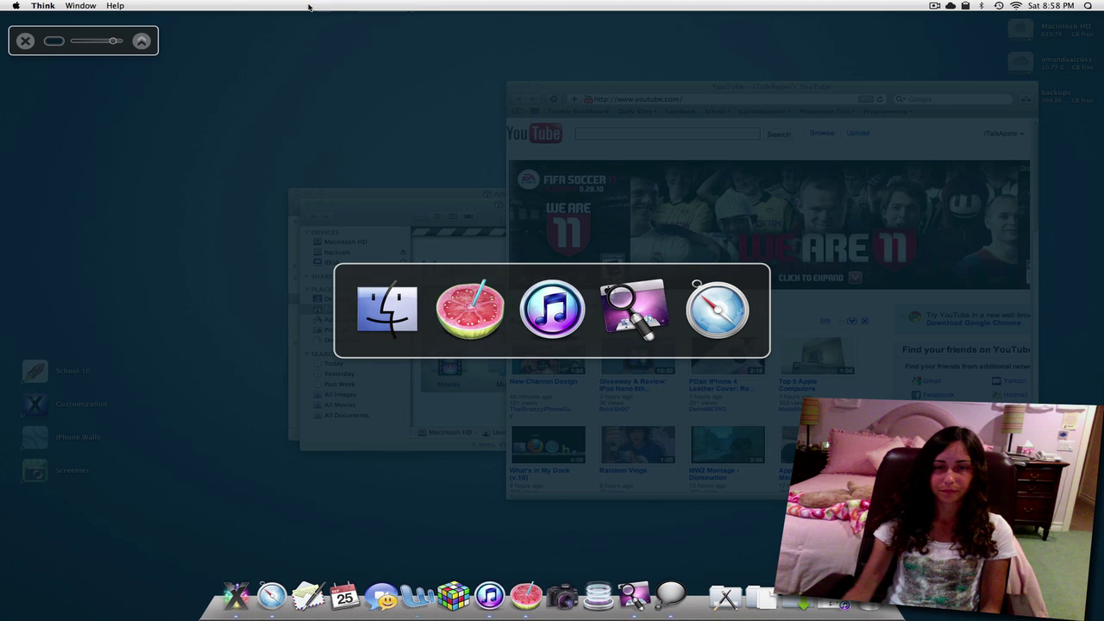
right_click(678, 611)
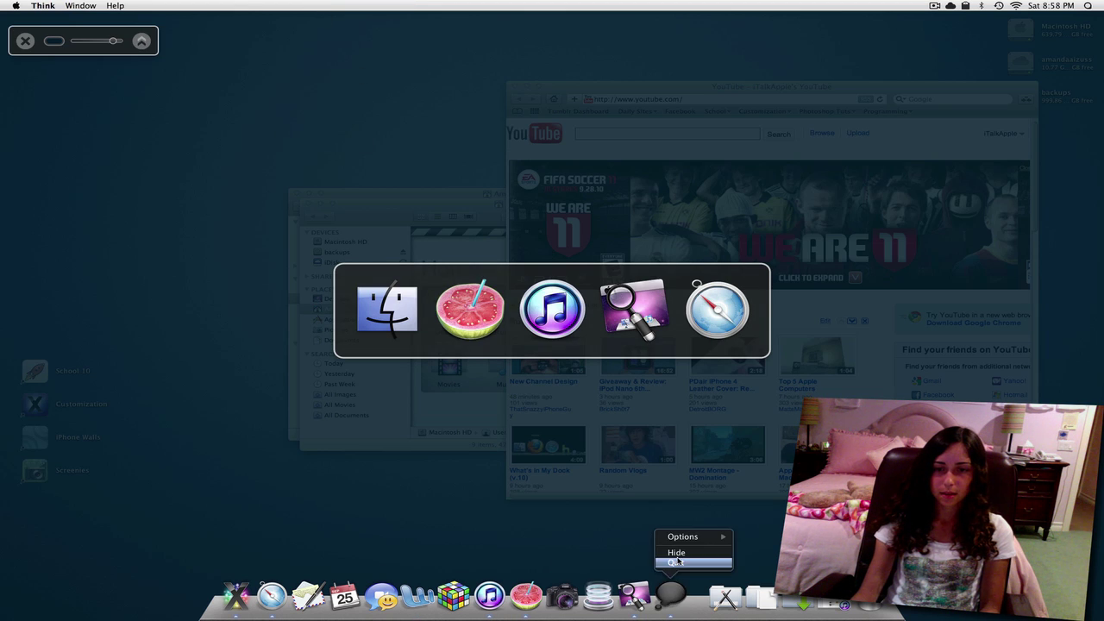
click(685, 564)
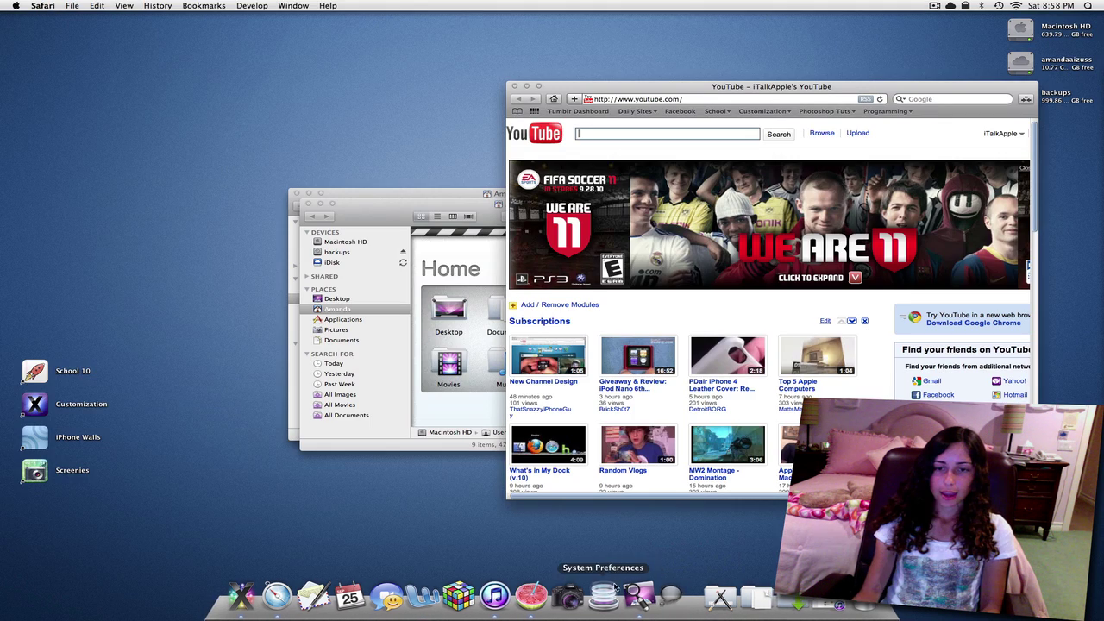
click(514, 86)
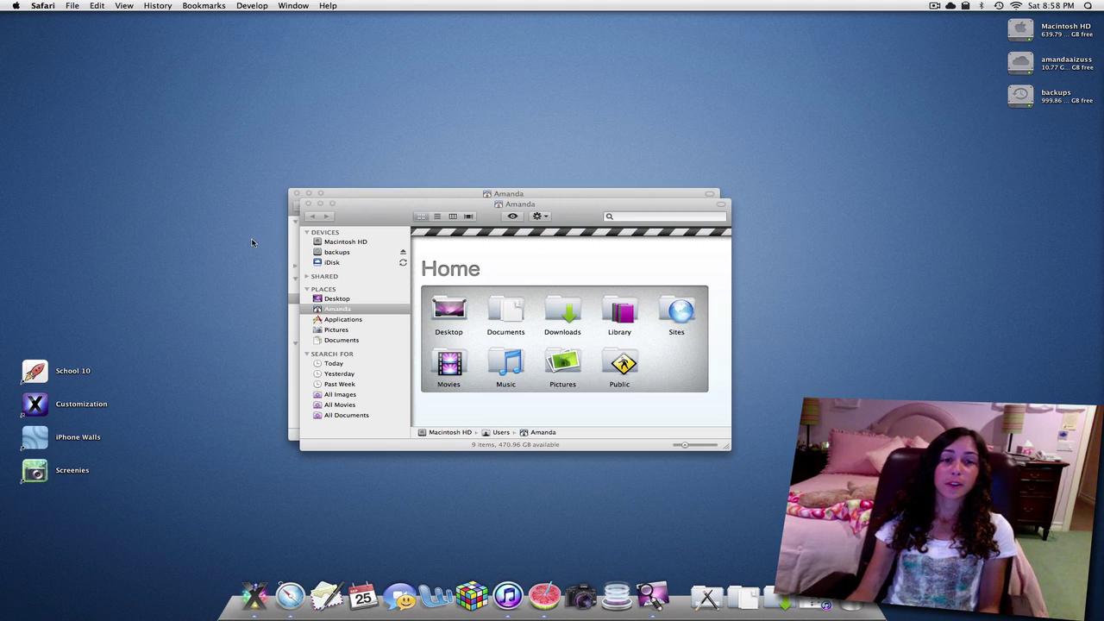
click(308, 204)
- Close the remaining Finder Home window so only the desktop is left
click(299, 194)
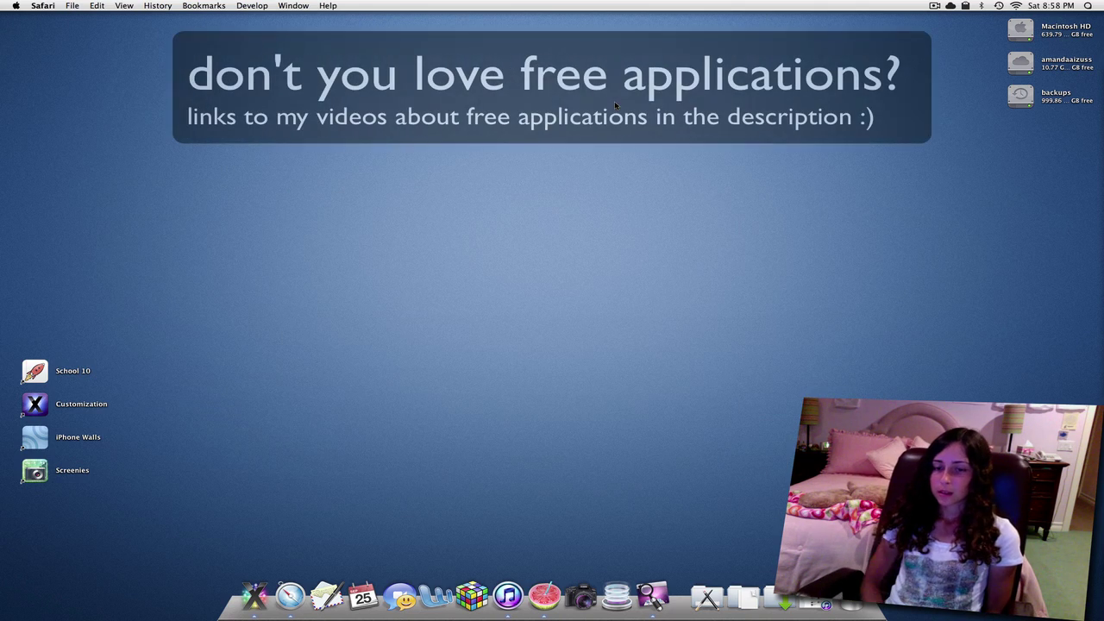